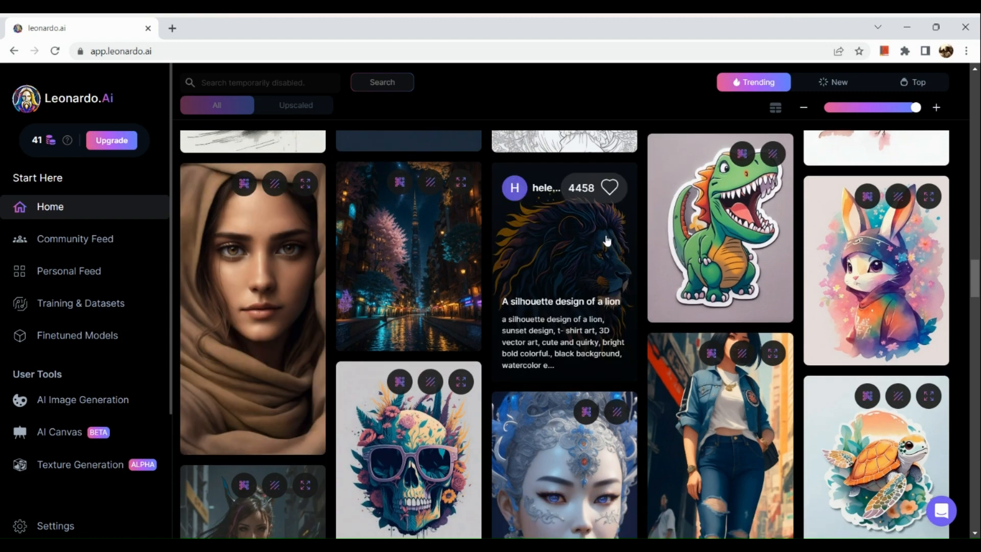
Step: Open the "A silhouette design of a lion" image from the feed and copy its prompt
click(563, 274)
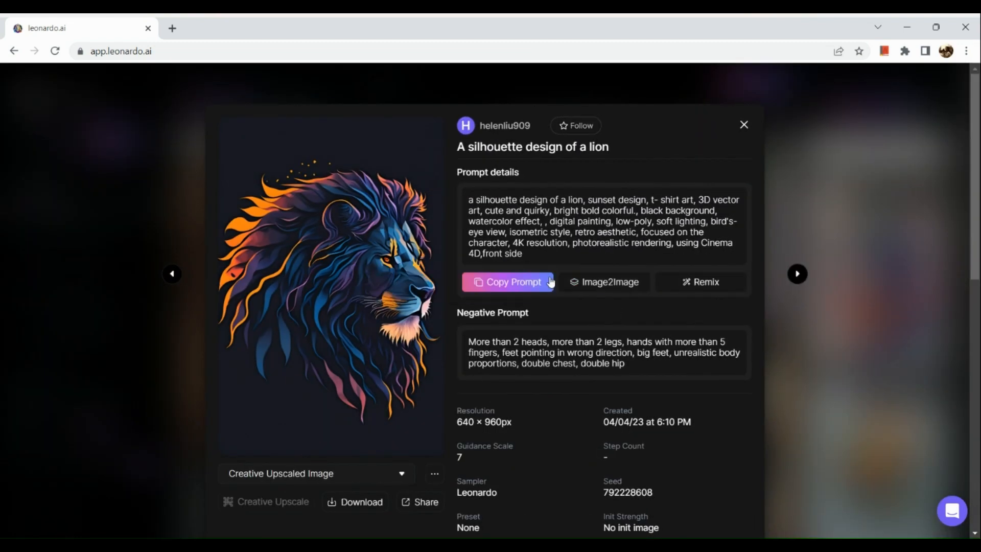
click(515, 287)
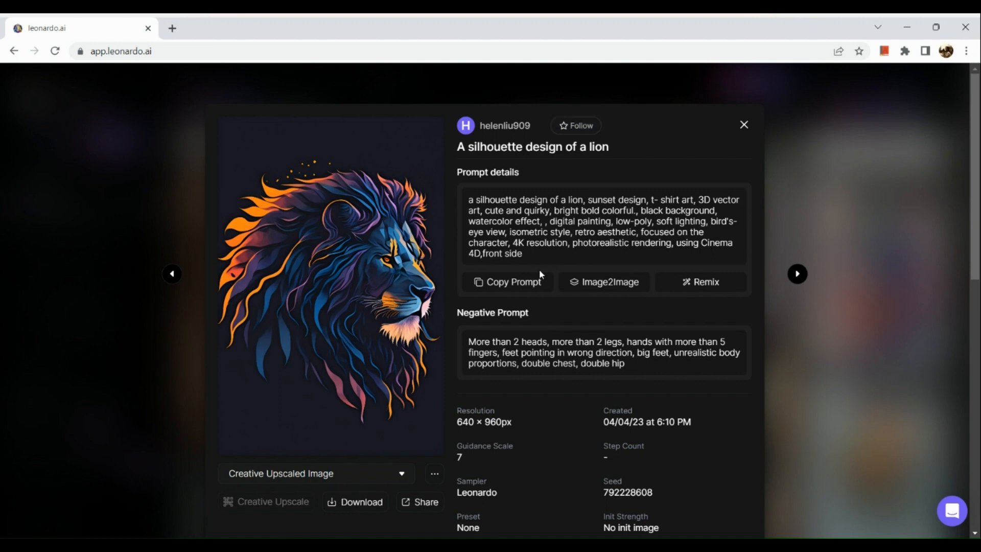
Step: Open the image generation tool with the lion image's finetuned model, Leonardo Diffusion
scroll(557, 412, down, 2)
scroll(557, 409, down, 4)
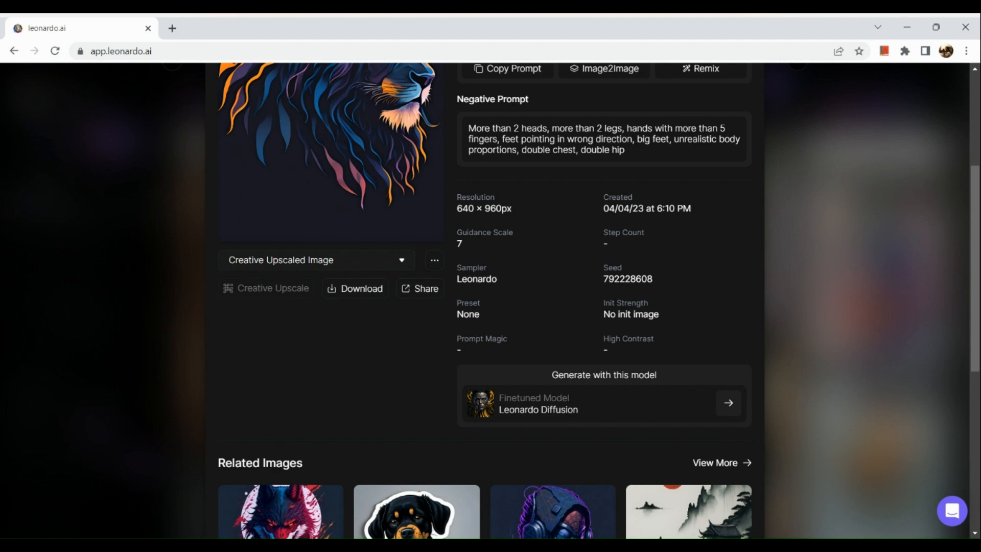
click(730, 401)
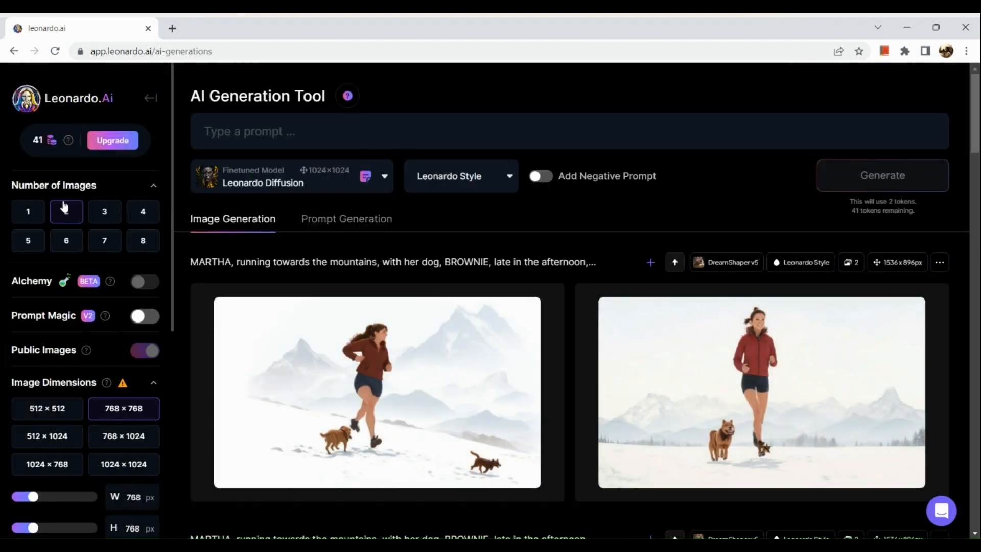
Step: Set the number of images to 1 and paste the copied lion prompt into the prompt box
click(19, 213)
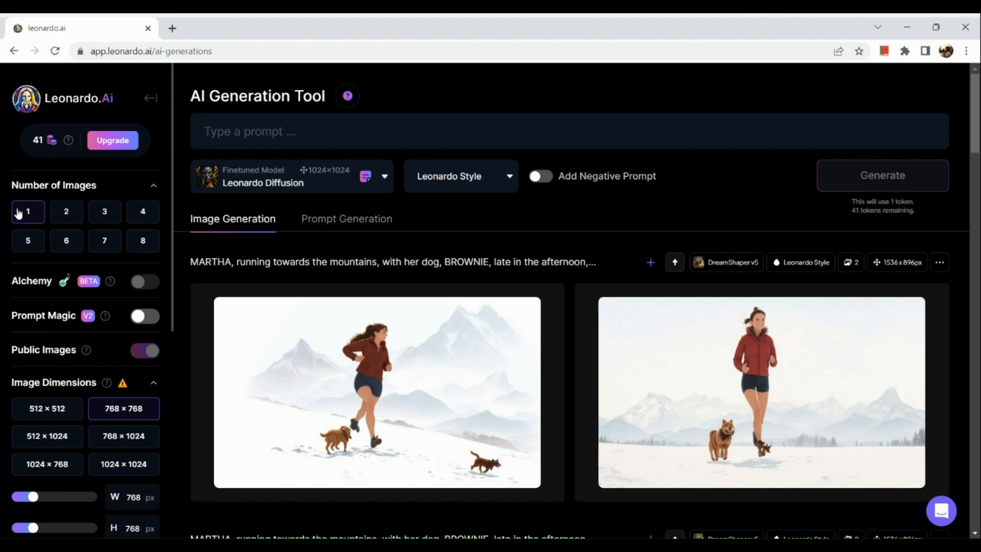
click(291, 137)
key(ctrl+v)
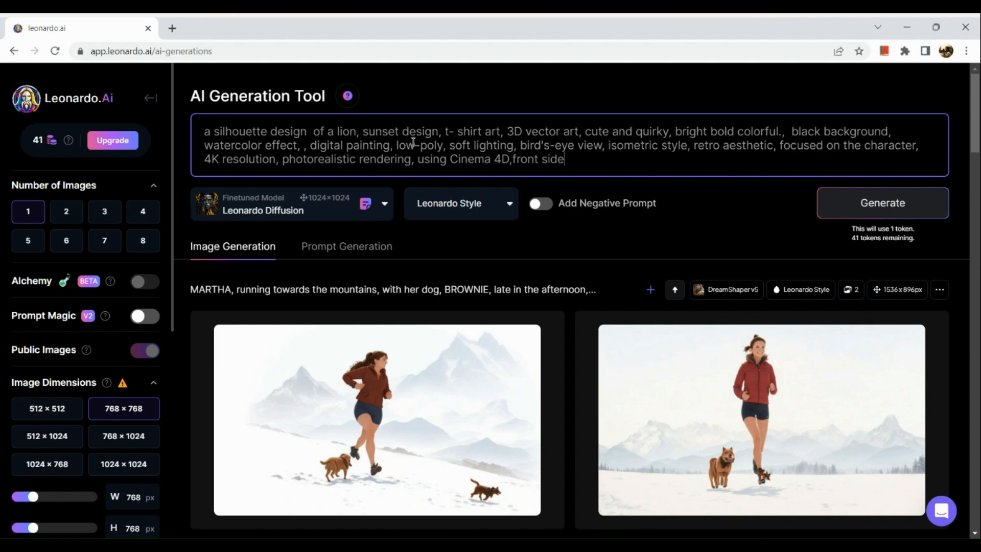
Step: Append ", yellow and green" to the end of the lion prompt
click(437, 128)
drag(437, 129, 428, 129)
click(586, 155)
text(, b)
key(BackSpace)
text(yellow aand )
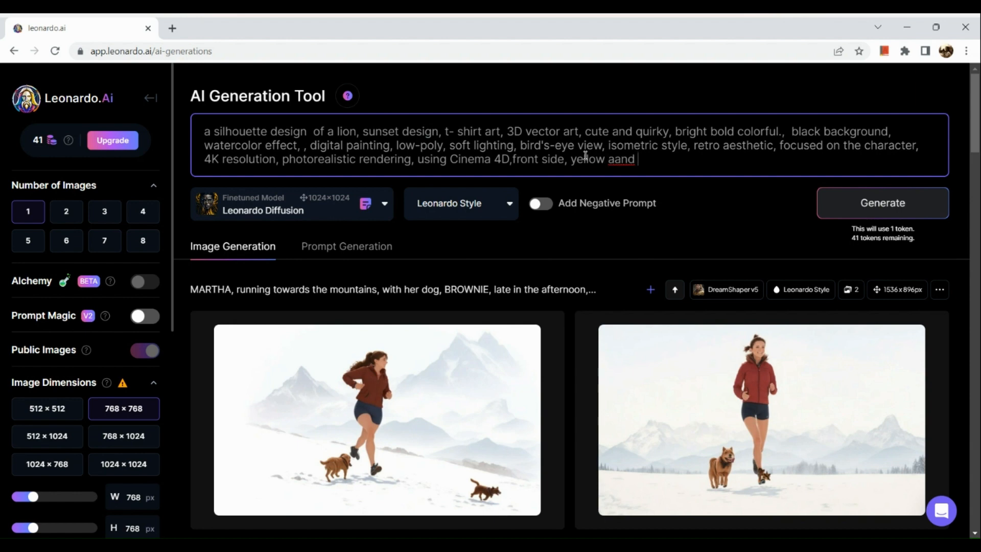
text(green)
key(BackSpace)
key(BackSpace)
key(BackSpace)
key(BackSpace)
key(BackSpace)
key(BackSpace)
key(BackSpace)
key(BackSpace)
key(BackSpace)
text(nd green)
Step: Generate the lion image from the edited prompt and bring the result into view
scroll(879, 196, up, 3)
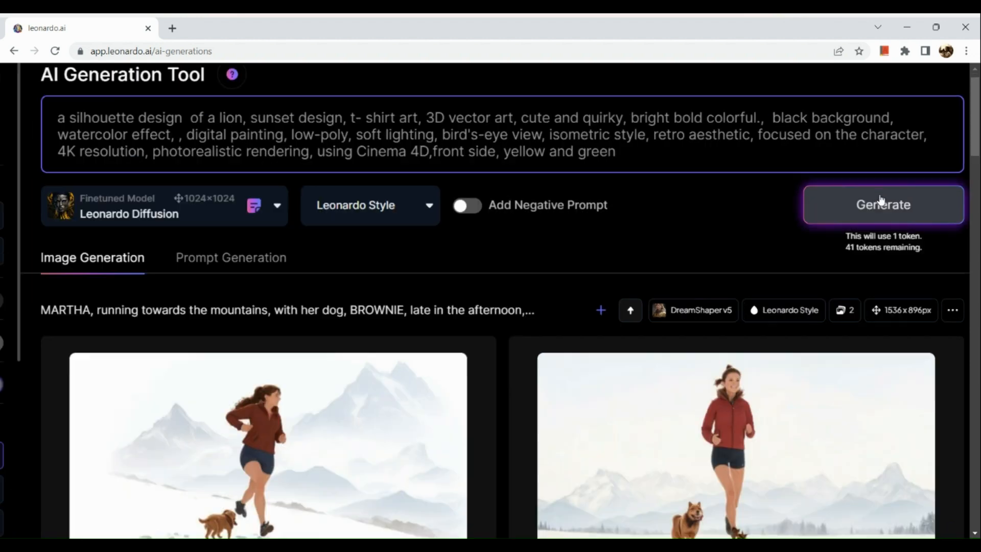
click(881, 198)
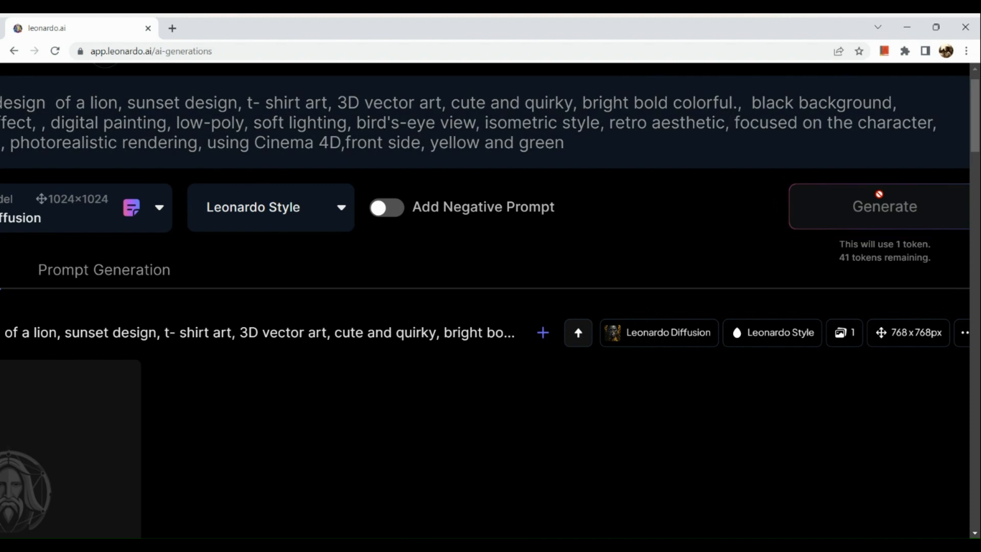
scroll(879, 194, down, 3)
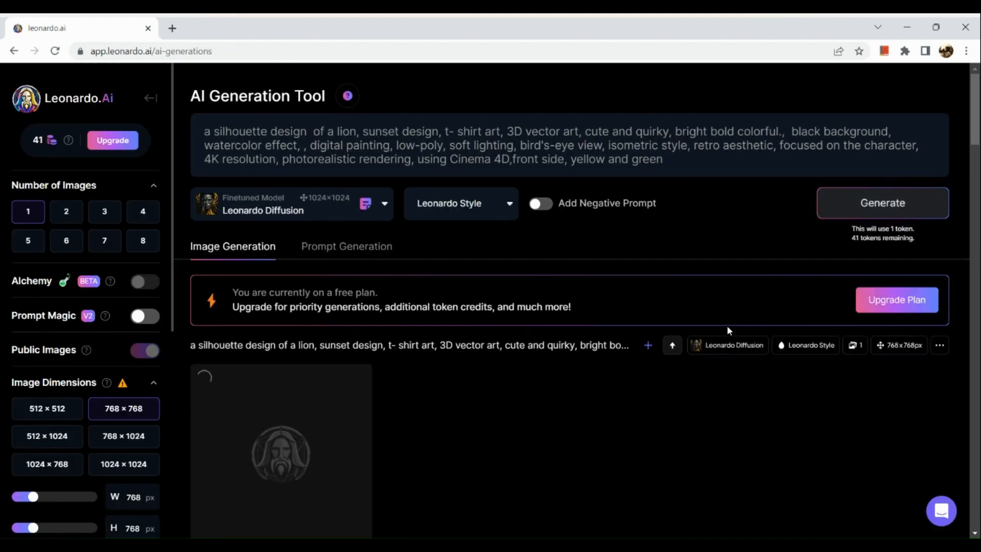
scroll(622, 373, down, 3)
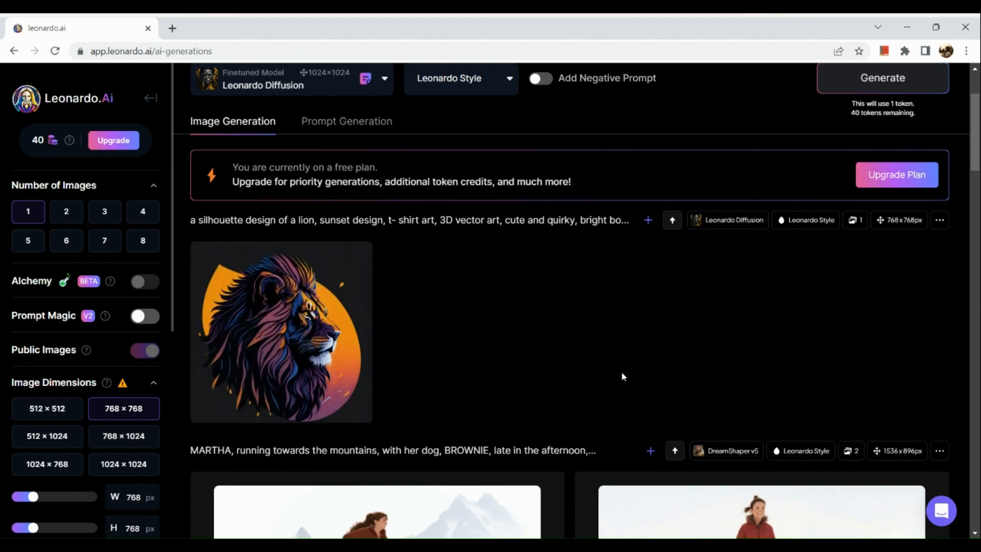
Step: Examine the generated lion image enlarged and zoomed in, and close the viewer
mouse_move(263, 313)
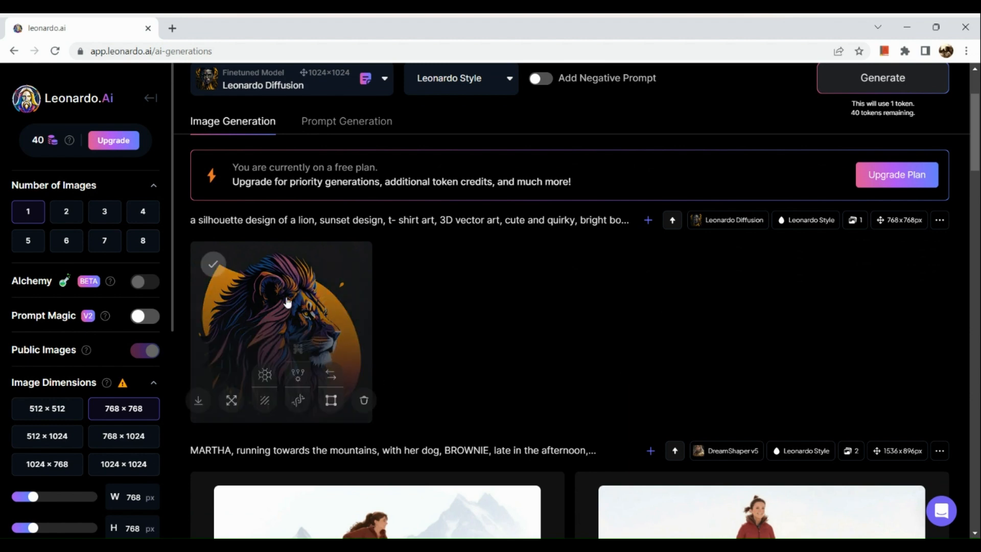
click(273, 313)
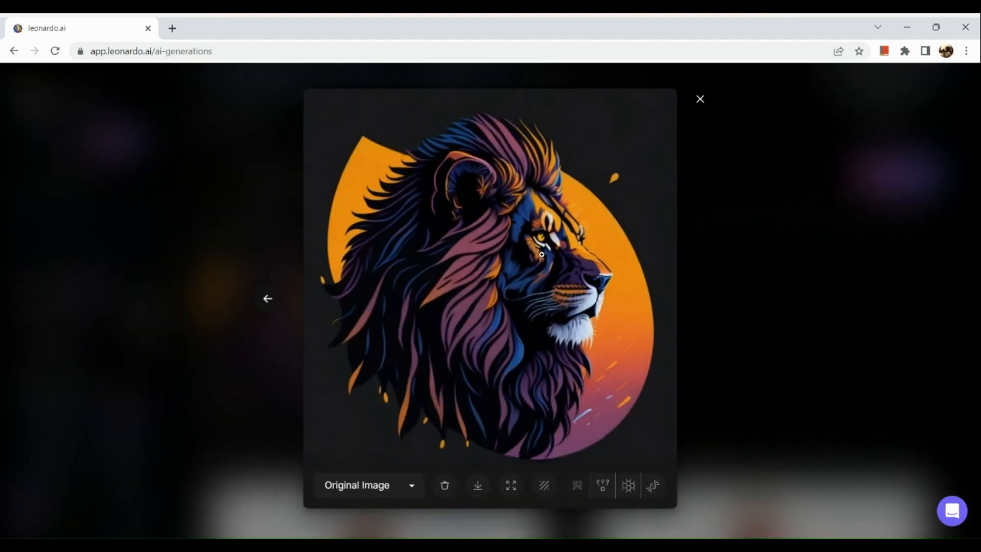
click(493, 317)
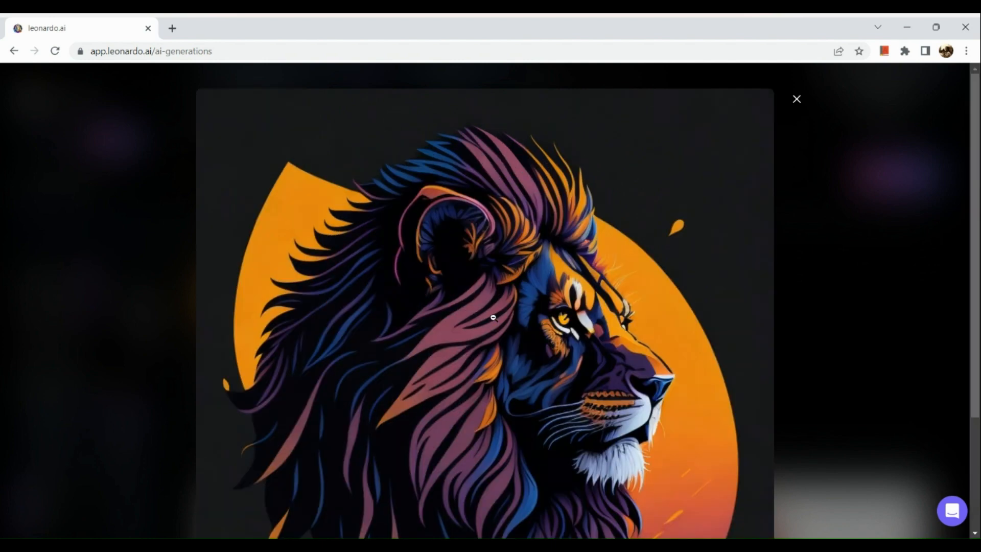
click(638, 315)
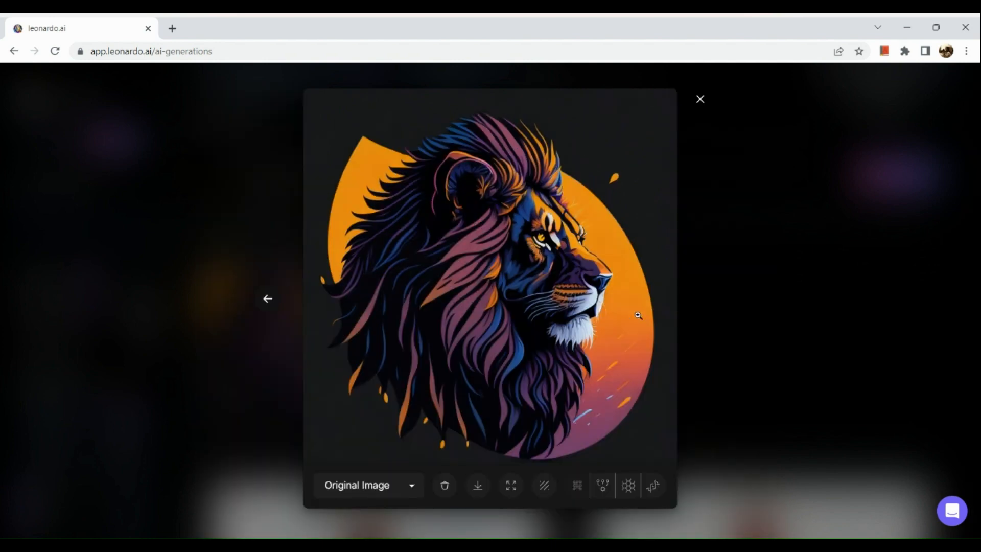
click(600, 380)
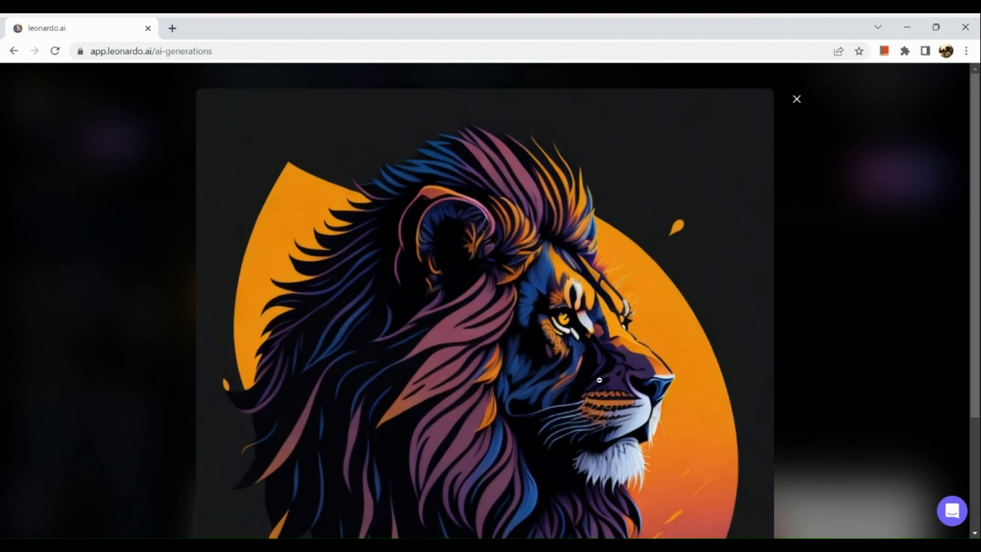
click(535, 403)
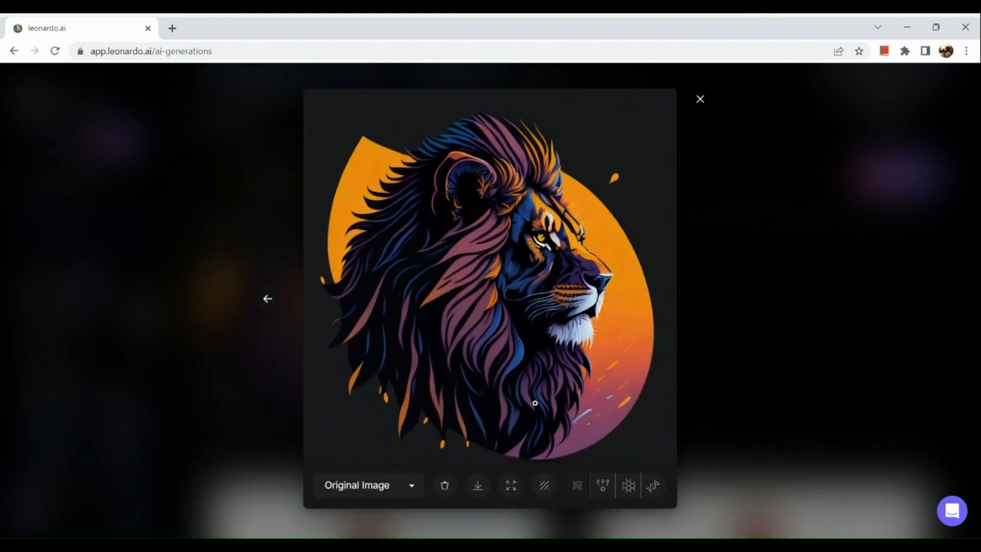
click(701, 97)
Step: Download the generated lion image
mouse_move(271, 364)
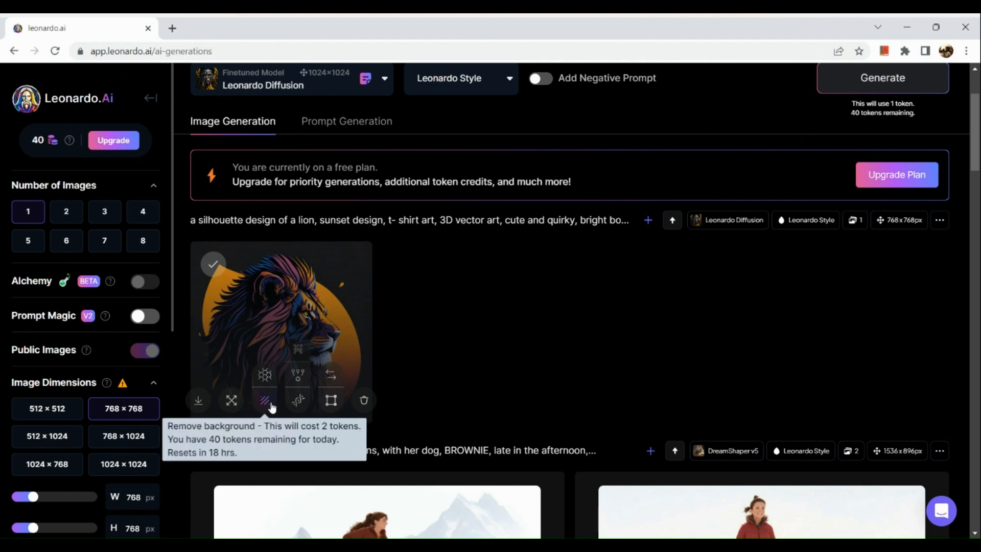
click(199, 404)
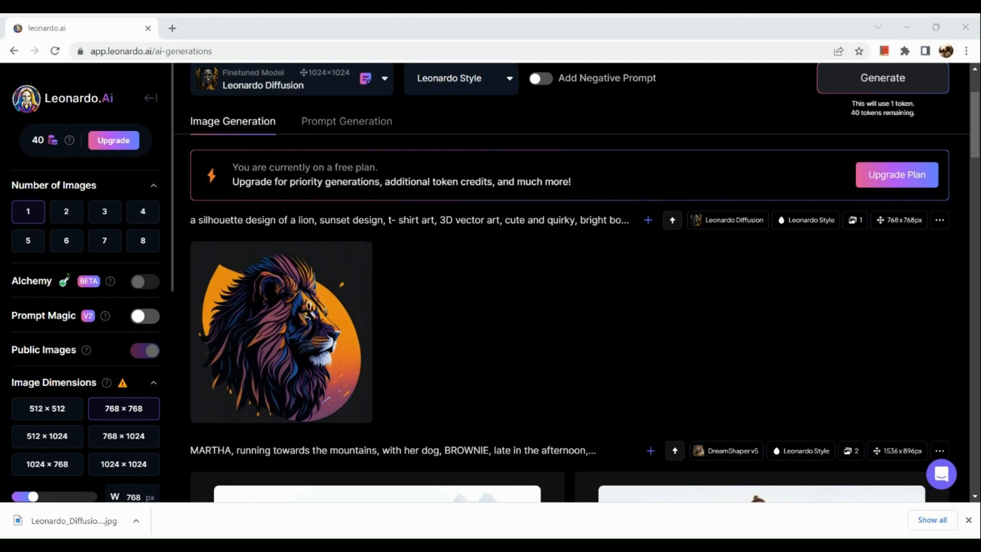
Step: Replace the whole lion prompt with the copied coffee shop logo prompt about a simple yet elegant coffee bean icon
scroll(473, 283, up, 2)
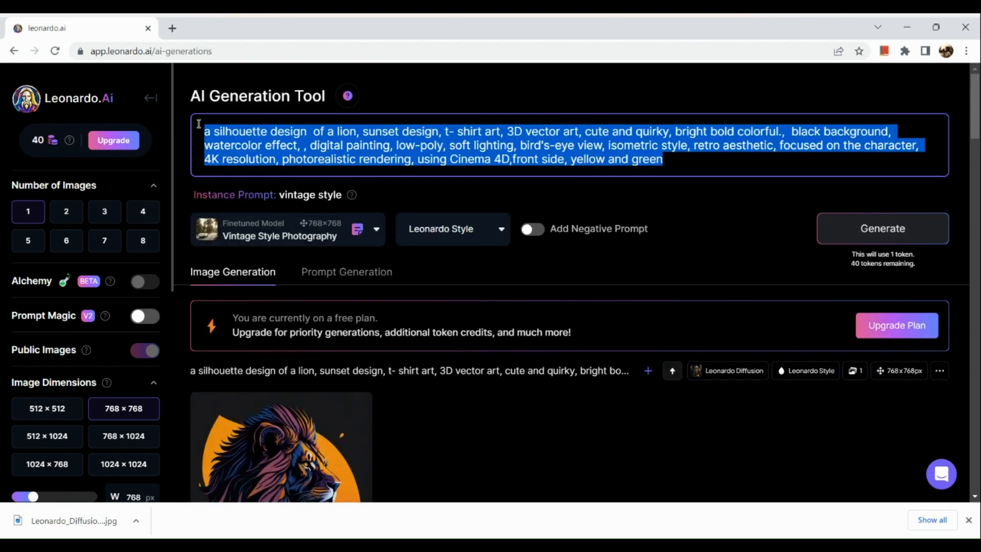
key(ctrl+v)
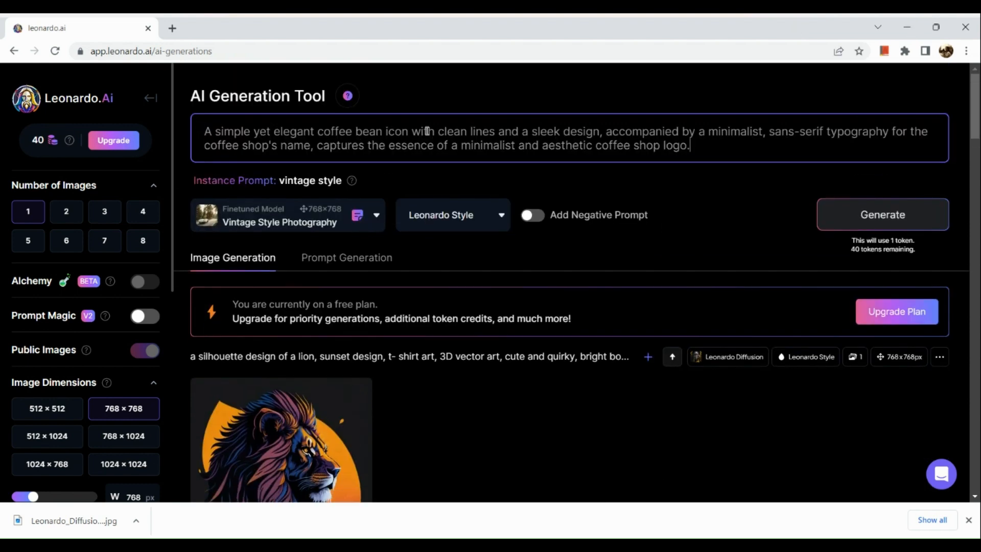
Step: Replace the word "with" after "coffee bean icon" in the prompt with a comma
click(409, 134)
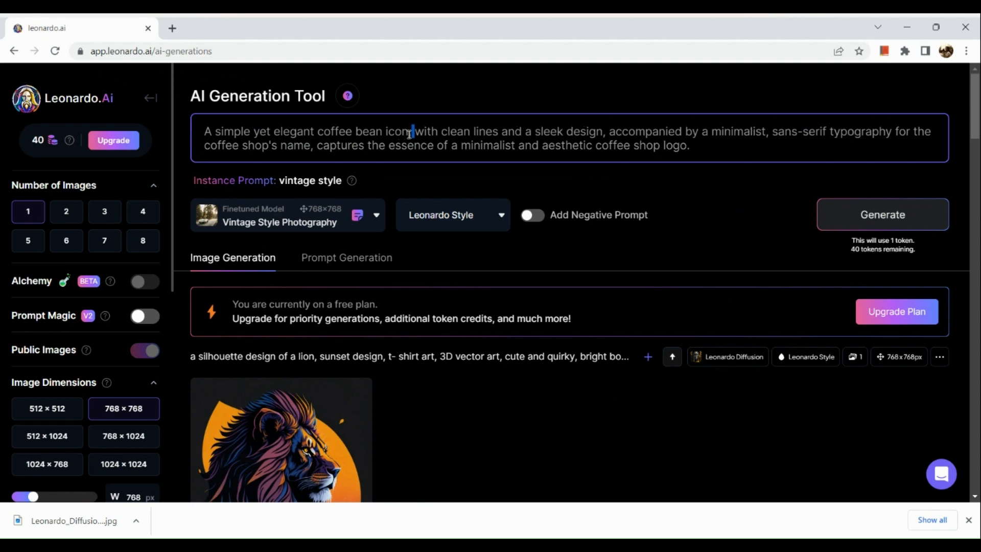
key(ctrl+shift+Right)
key(shift+Right)
key(shift+Left)
key(shift+Left)
text(,)
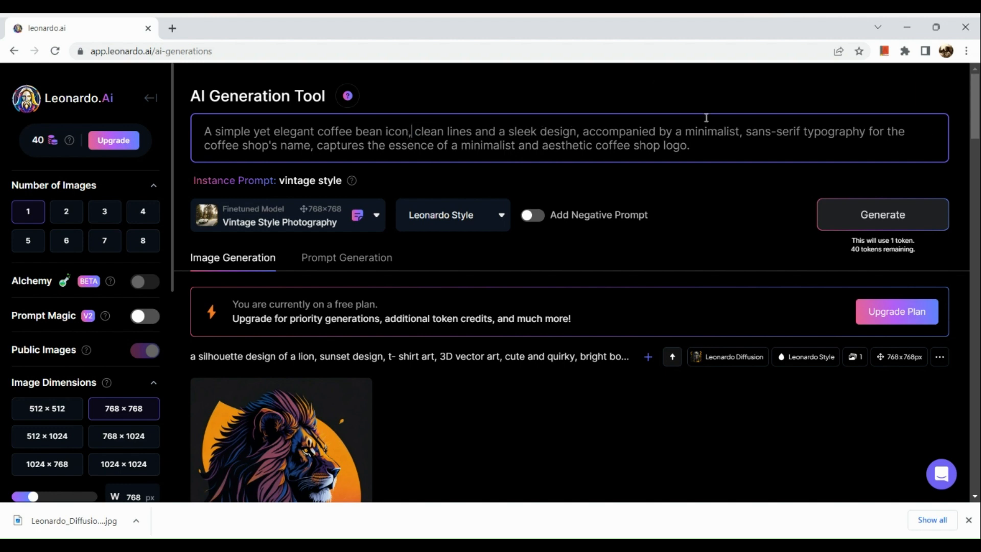
scroll(755, 141, down, 1)
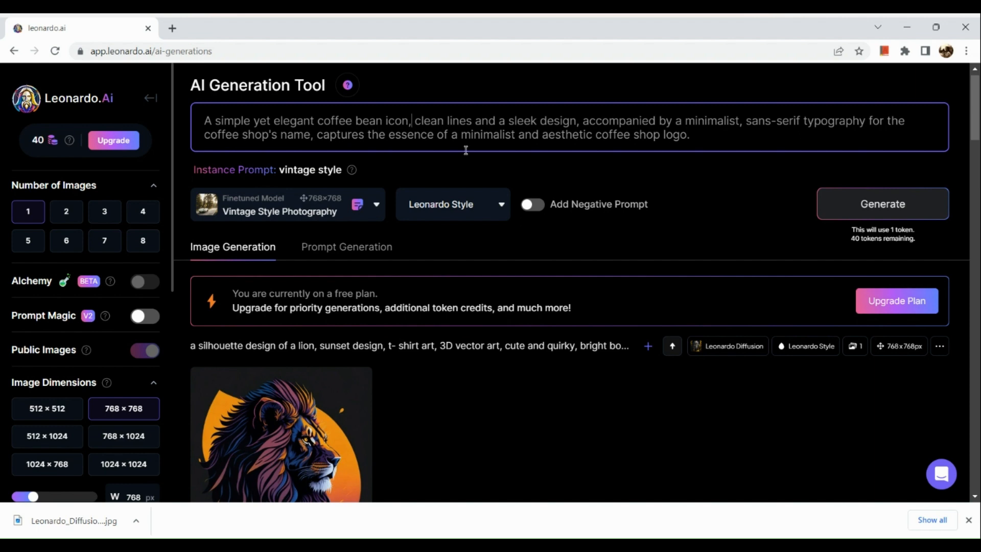
click(310, 135)
key(shift+Left)
key(shift+Left)
key(shift+Left)
key(shift+Left)
key(shift+Left)
key(shift+Left)
key(shift+Left)
key(shift+Left)
key(shift+Left)
key(shift+Left)
key(shift+Left)
key(shift+Left)
key(shift+Left)
key(shift+Left)
key(shift+Left)
key(shift+Left)
key(shift+Left)
key(shift+Left)
key(shift+Left)
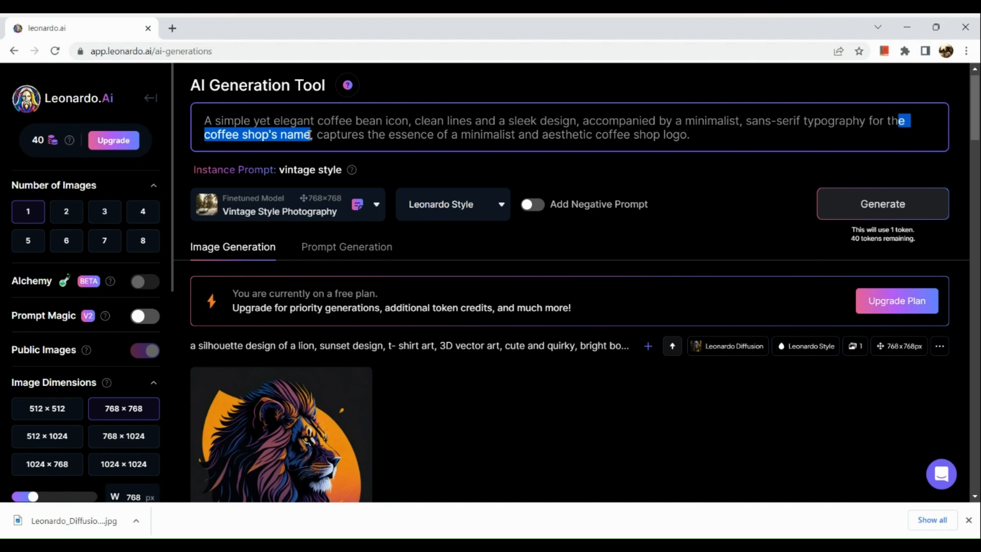
key(shift+Left)
key(shift+Left)
key(shift+Left)
key(shift+Left)
key(shift+Left)
key(shift+Left)
key(shift+Left)
key(shift+Left)
key(shift+Right)
key(shift+Right)
key(shift+Right)
key(shift+Right)
key(shift+Right)
key(shift+Right)
key(shift+Right)
key(shift+Right)
key(shift+Right)
key(shift+Left)
key(shift+Left)
key(shift+Left)
key(shift+Left)
key(shift+Left)
key(shift+Left)
key(shift+Left)
key(shift+Left)
key(shift+Left)
key(shift+Left)
key(shift+Left)
key(shift+Left)
key(shift+Left)
key(shift+Left)
key(shift+Left)
key(shift+Left)
key(shift+Left)
key(shift+Left)
key(shift+Left)
key(shift+Left)
key(shift+Left)
key(shift+Left)
key(shift+Left)
key(shift+Left)
key(shift+Left)
key(shift+Left)
key(shift+Left)
key(shift+Left)
key(shift+Left)
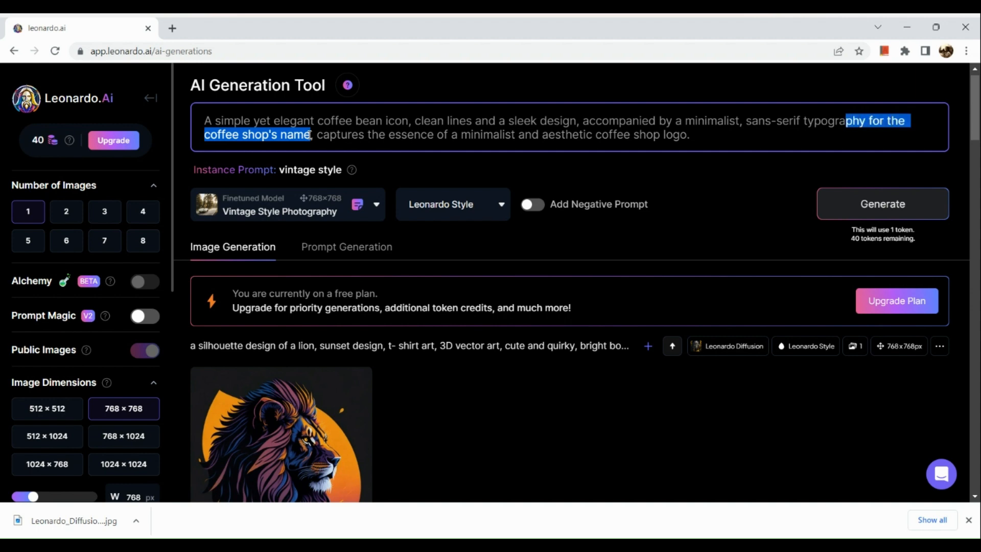
key(shift+Left)
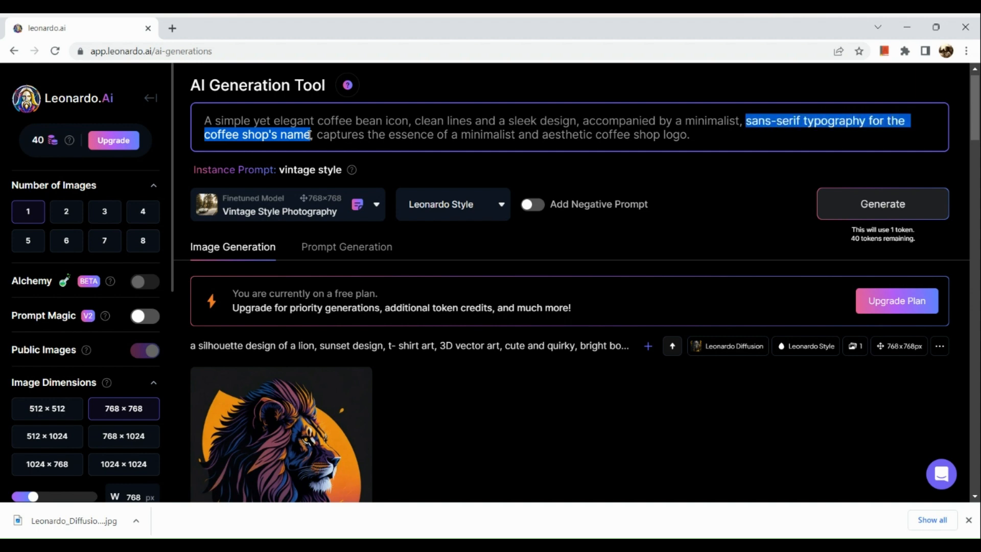
key(BackSpace)
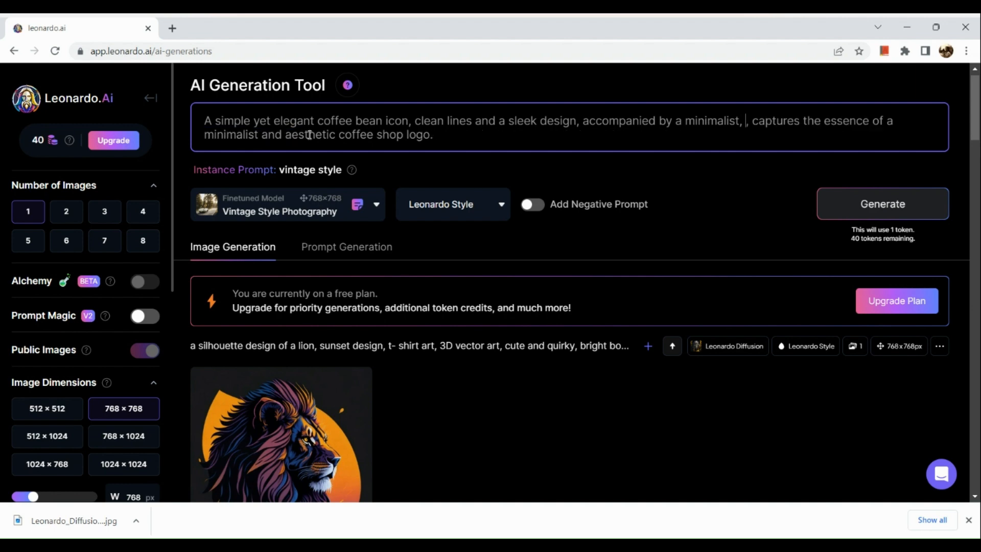
key(BackSpace)
key(BackSpace)
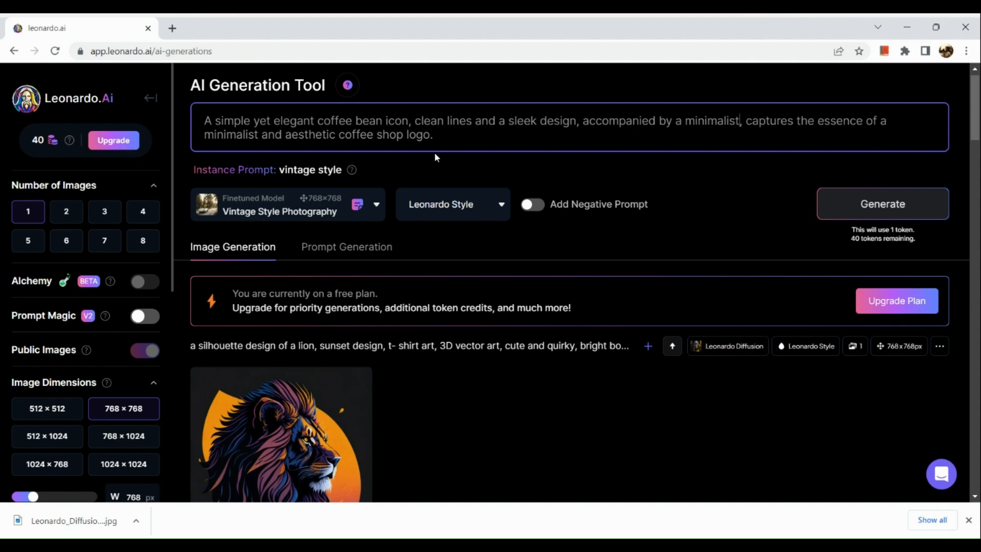
text(,)
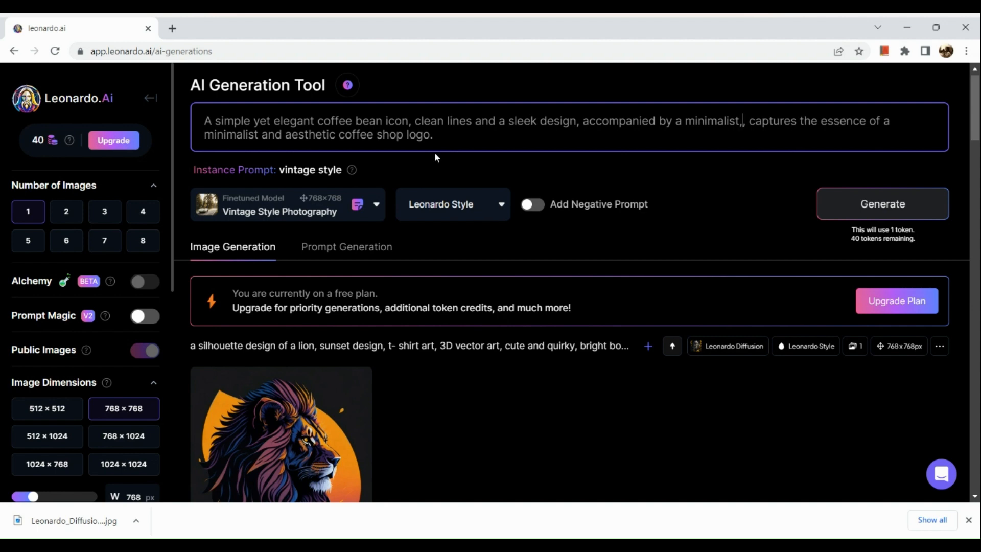
text(sans-serif typography for the coffee shop's name,)
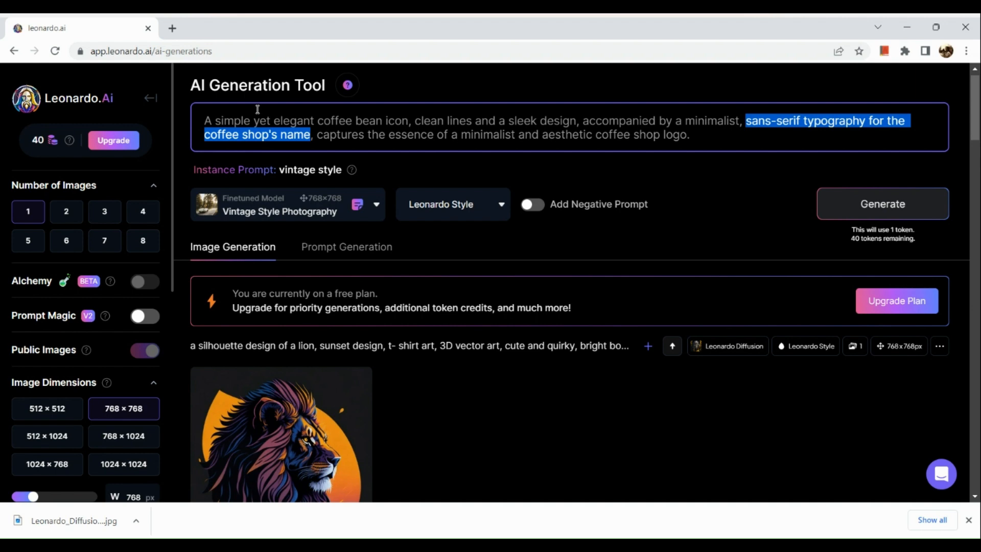
Step: Insert ", CAFE" after "the coffee shop's name" in the prompt
click(303, 135)
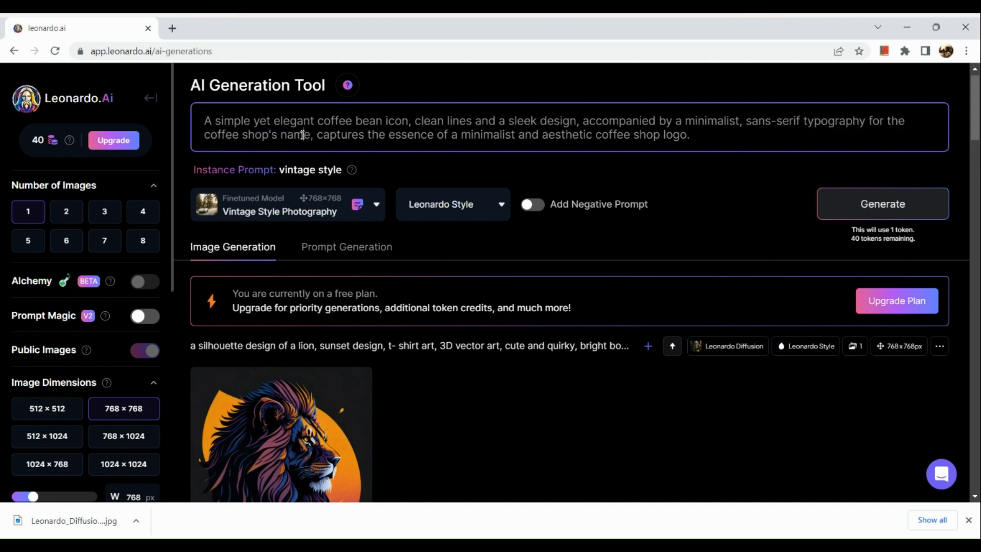
mouse_move(310, 135)
mouse_down()
mouse_move(213, 139)
mouse_move(309, 136)
mouse_up()
text(:)
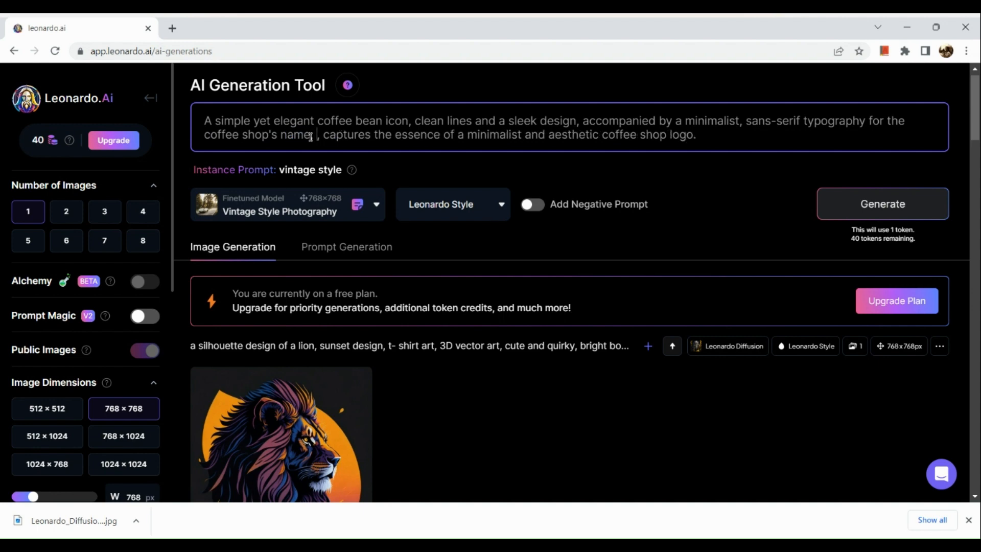
text(D)
key(BackSpace)
text(CAFE)
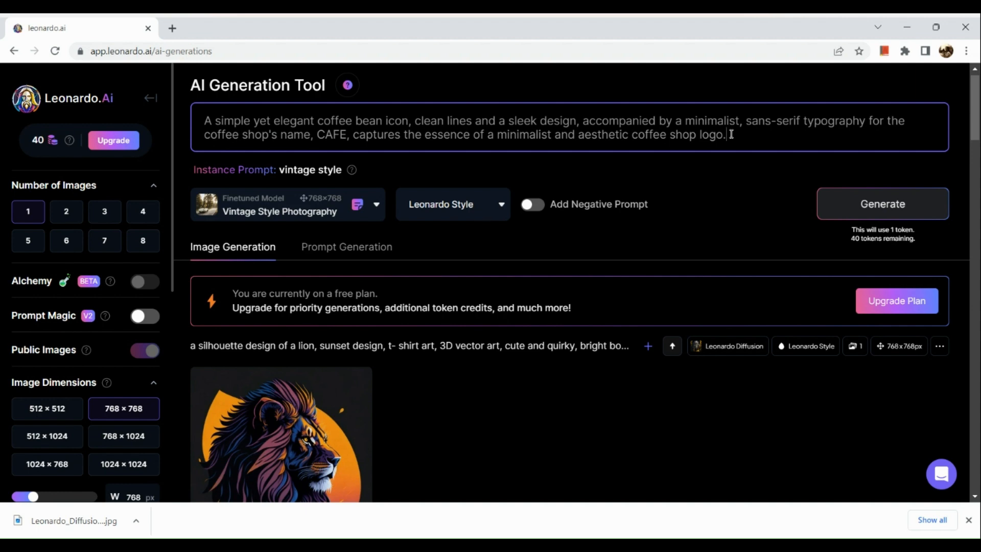
Step: Replace the prompt's ending "captures the essence of a minimalist and aesthetic coffee shop logo." with "mandala art sty"
drag(731, 134, 354, 140)
text(MAD)
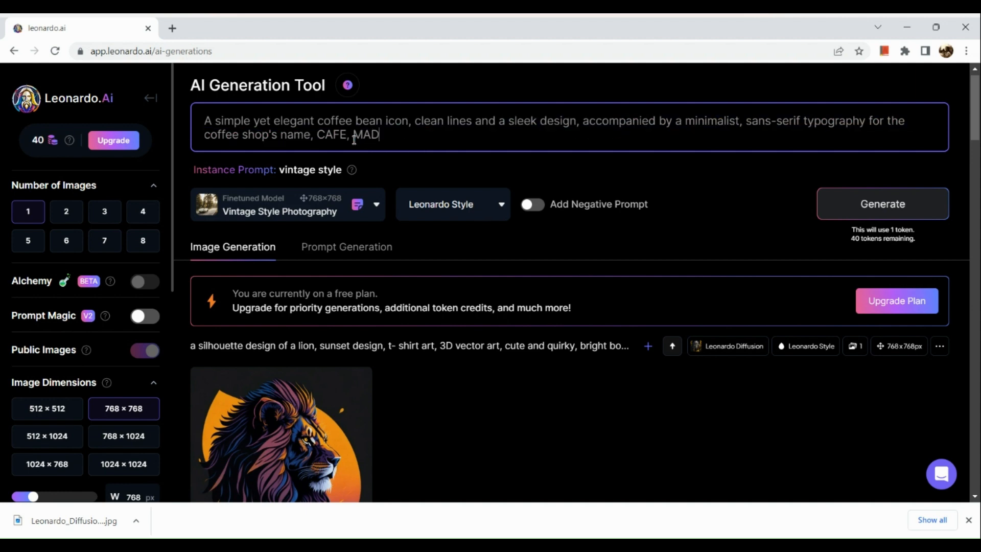
key(BackSpace)
key(BackSpace)
key(BackSpace)
text(mandala art sty)
Step: Replace the mandala wording after "CAFE," in the prompt with "vector art style, sketch, hand drawn,"
key(shift+Left)
key(shift+Left)
key(shift+Left)
key(shift+Left)
key(shift+Left)
key(shift+Left)
key(shift+Left)
key(shift+Left)
key(shift+Left)
key(shift+Left)
key(shift+Left)
key(shift+Left)
key(shift+Left)
key(shift+Left)
key(shift+Left)
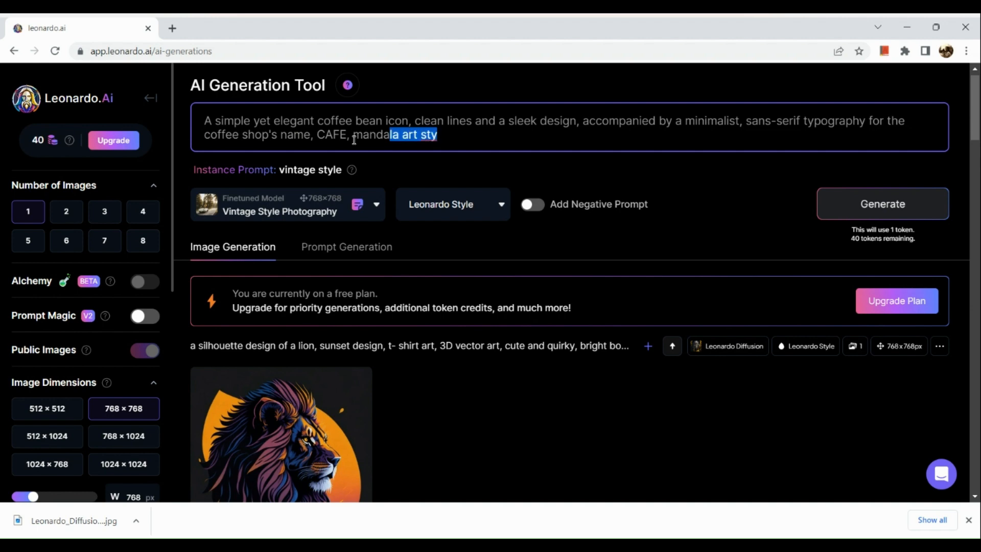
text(ve)
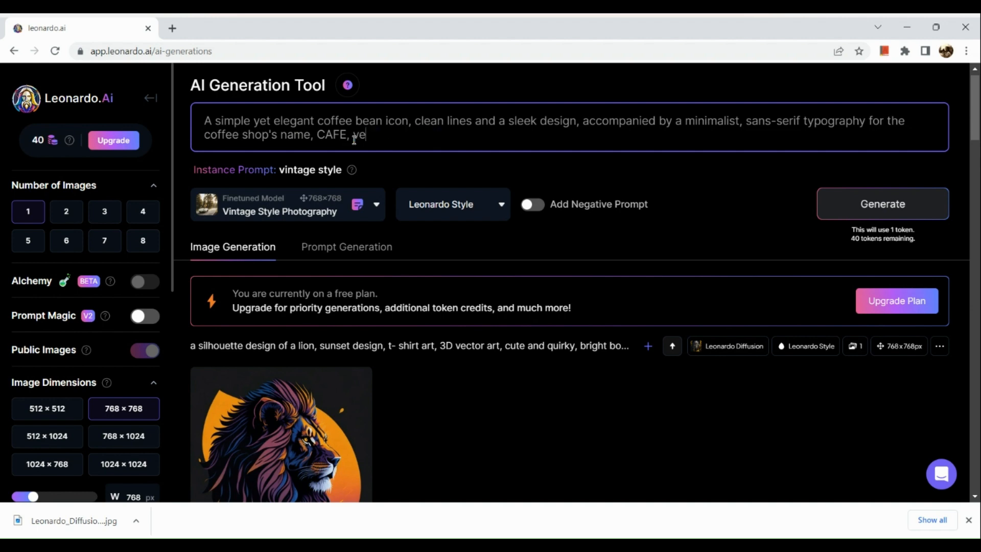
text(ctor art style, sk)
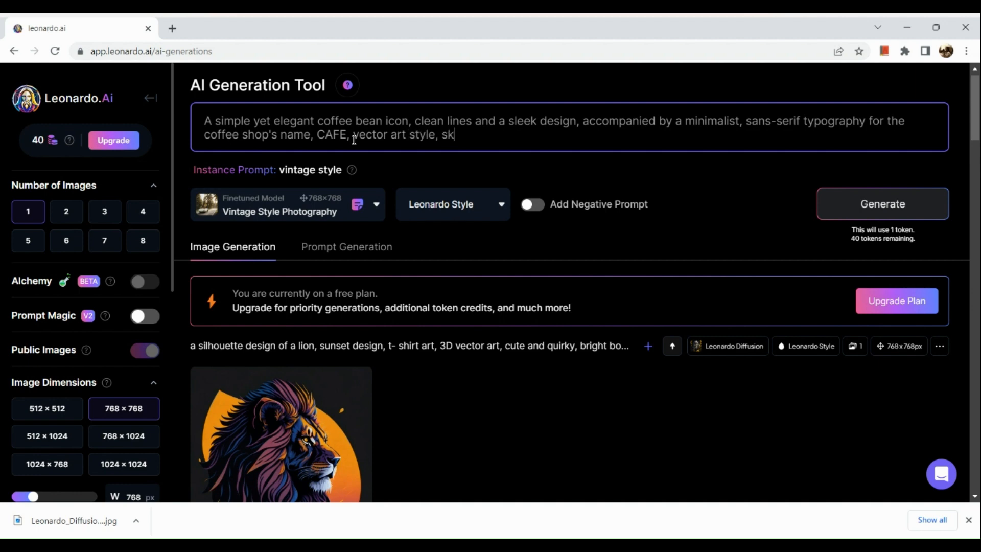
text(etch, hand drawn ,)
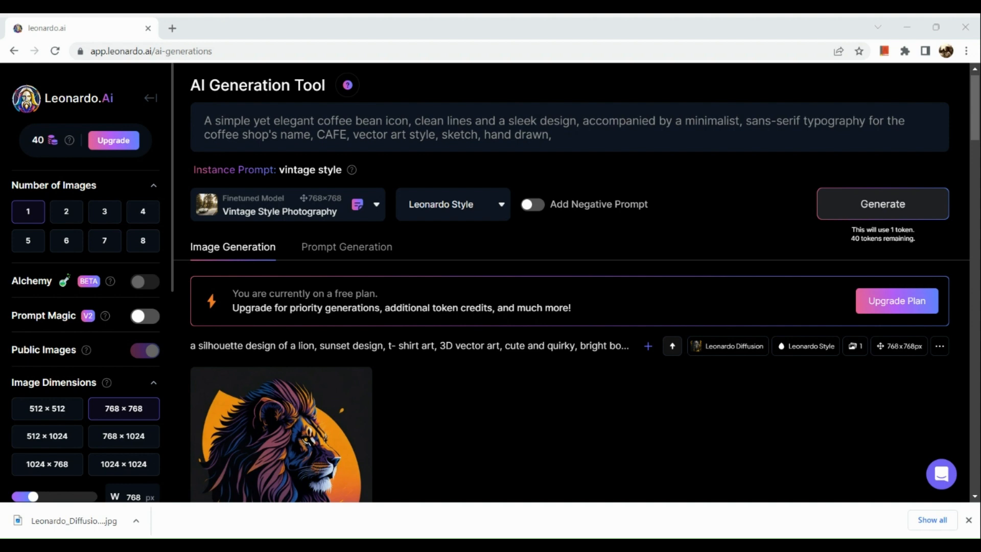
Step: Append "4k resolution, from the front logo, isometric style, black and white, oil paint stylish illustration" to the prompt
click(605, 140)
text(4k resolution, from the front logo)
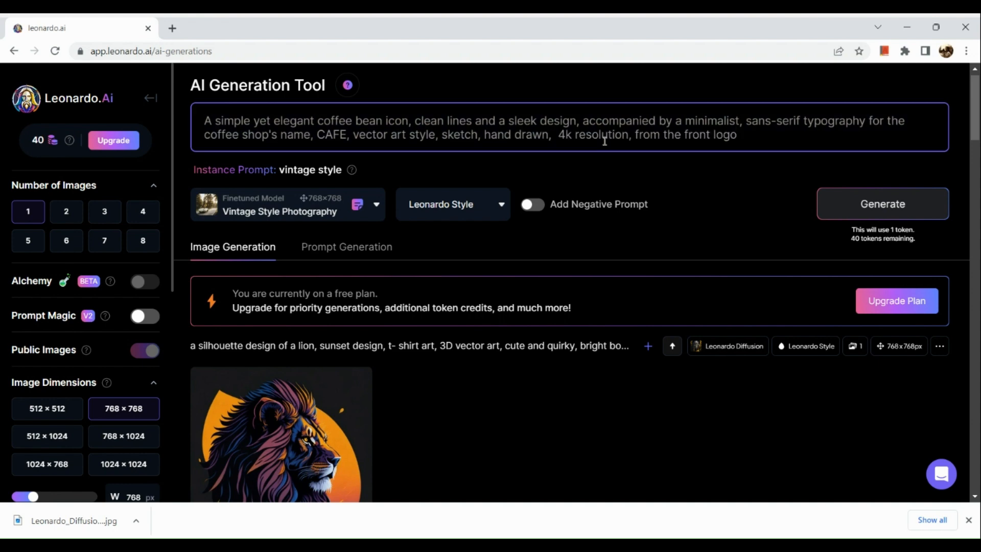
text(, isometric style, bl)
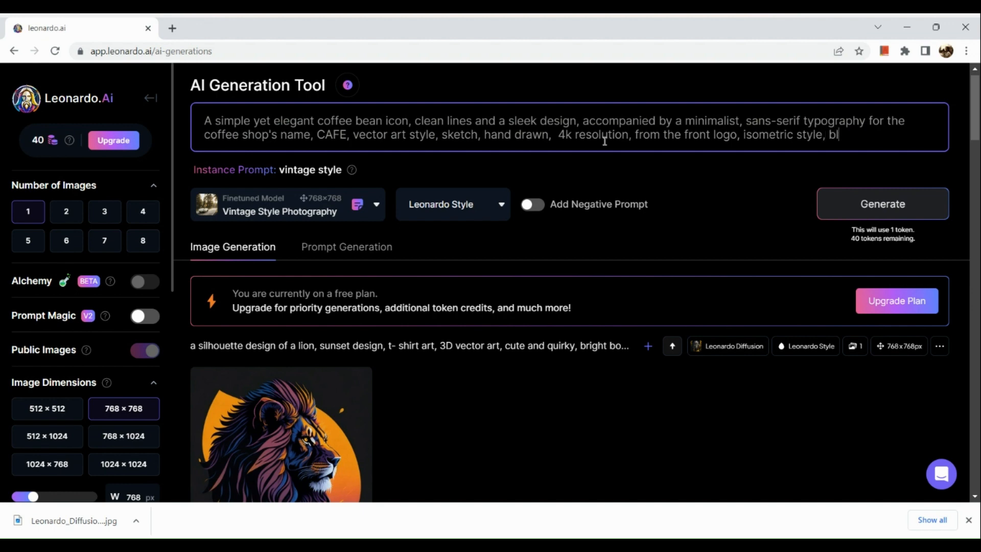
text(ack and white)
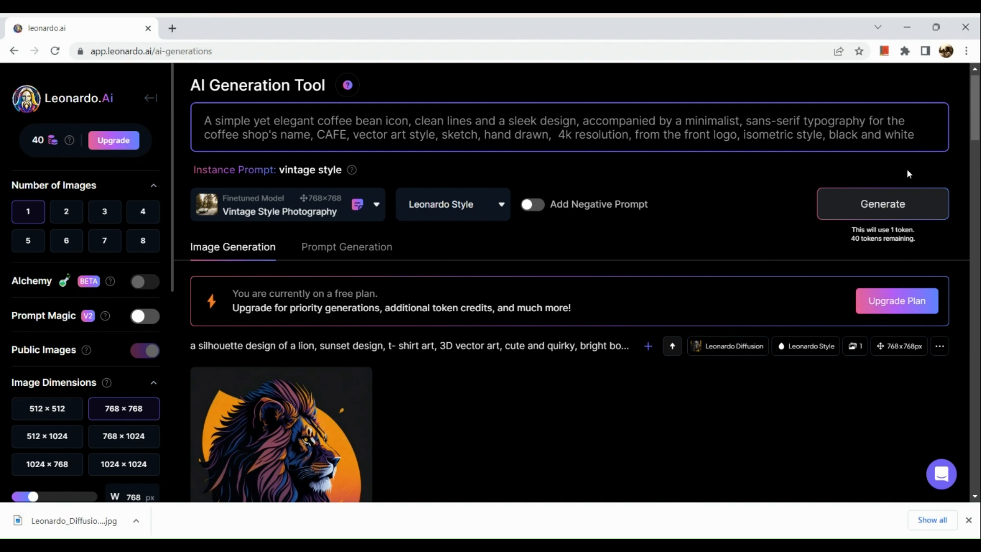
text(, oil paint)
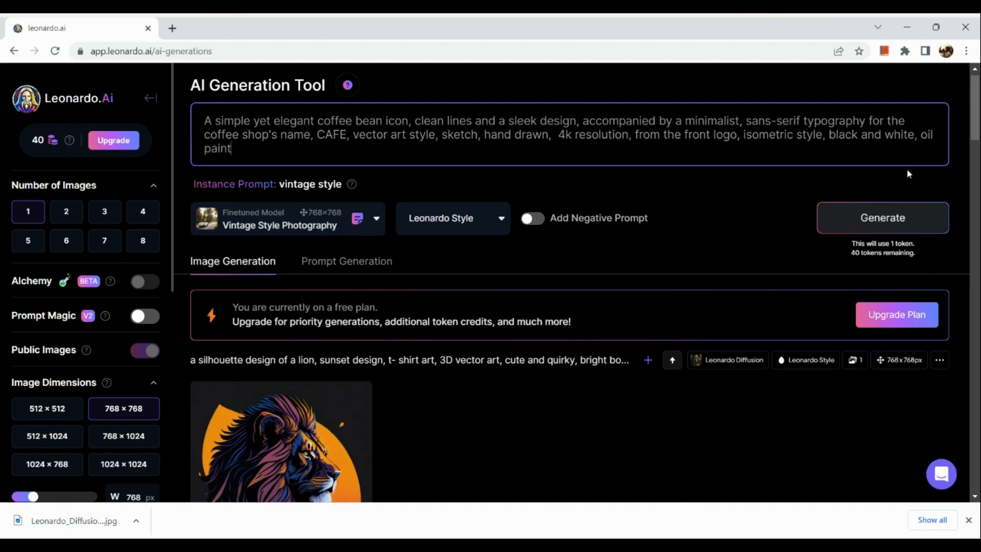
text( stylish illustration)
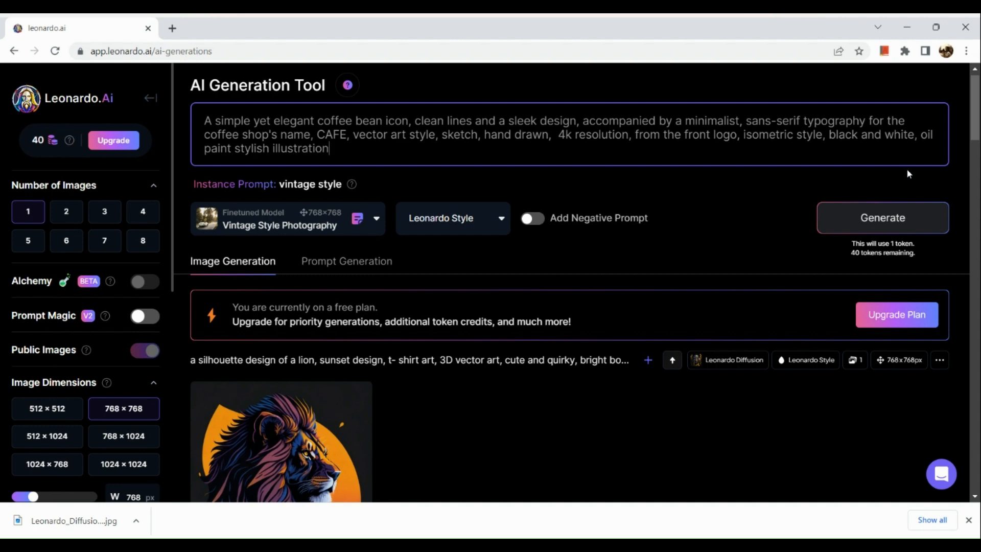
Step: Generate one image from the coffee shop logo prompt and view the result
click(896, 229)
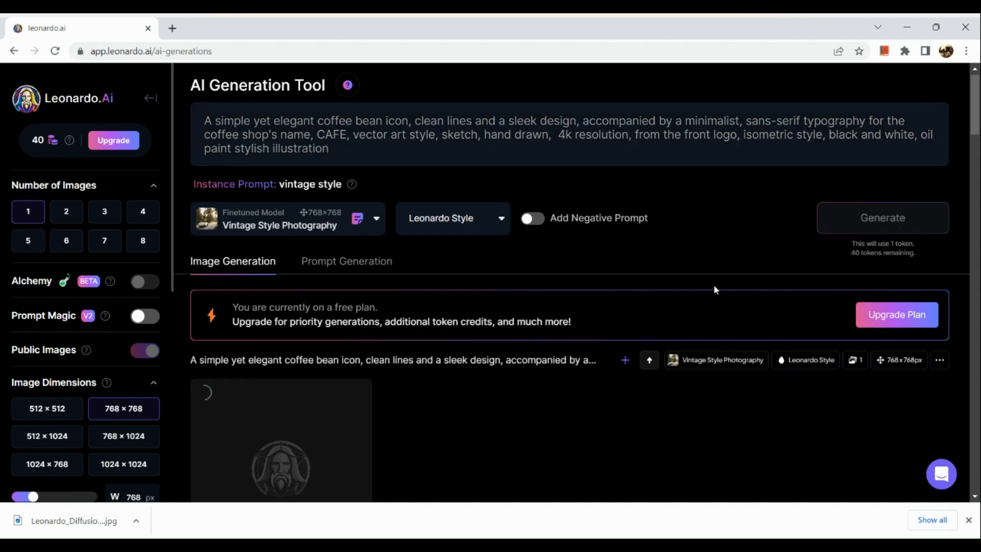
scroll(715, 286, down, 1)
scroll(714, 287, down, 3)
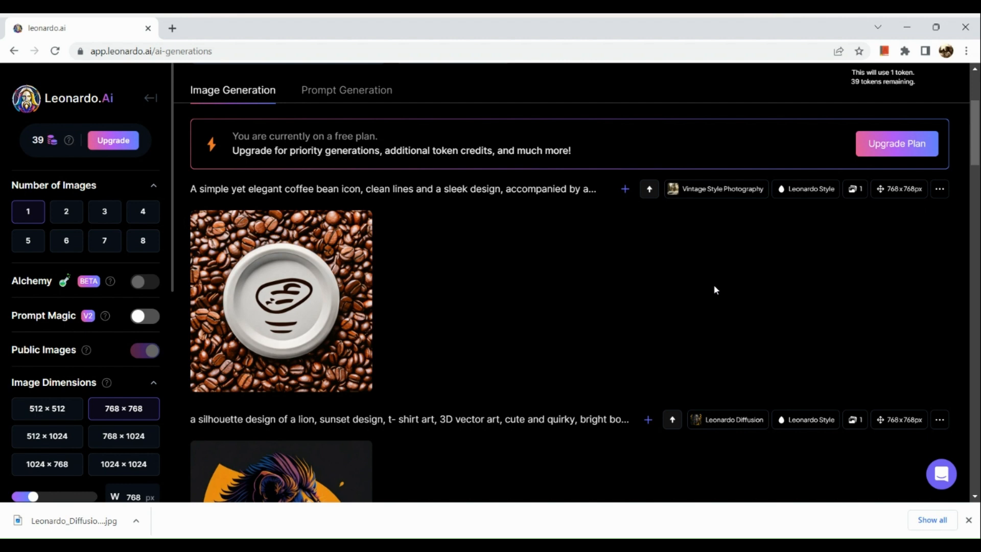
mouse_move(243, 313)
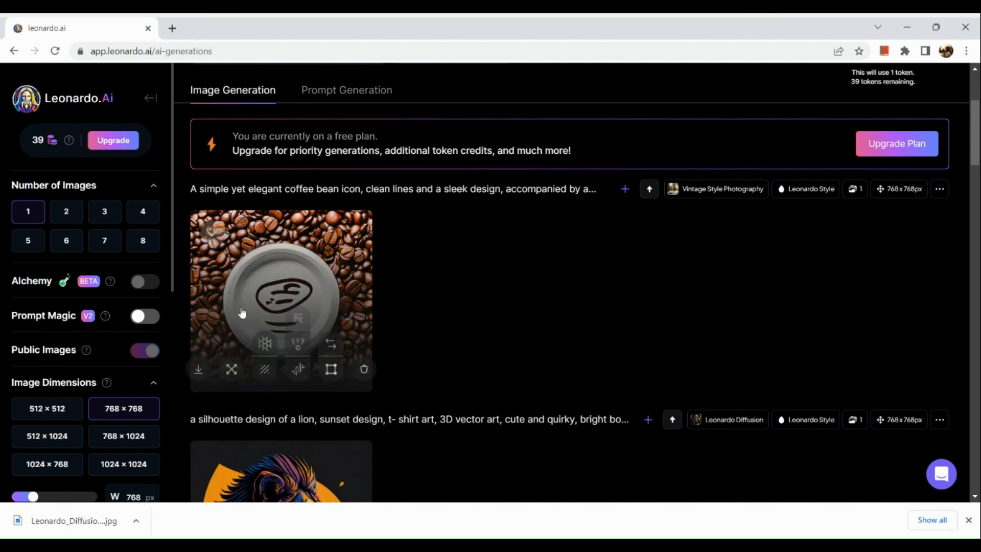
scroll(242, 313, up, 5)
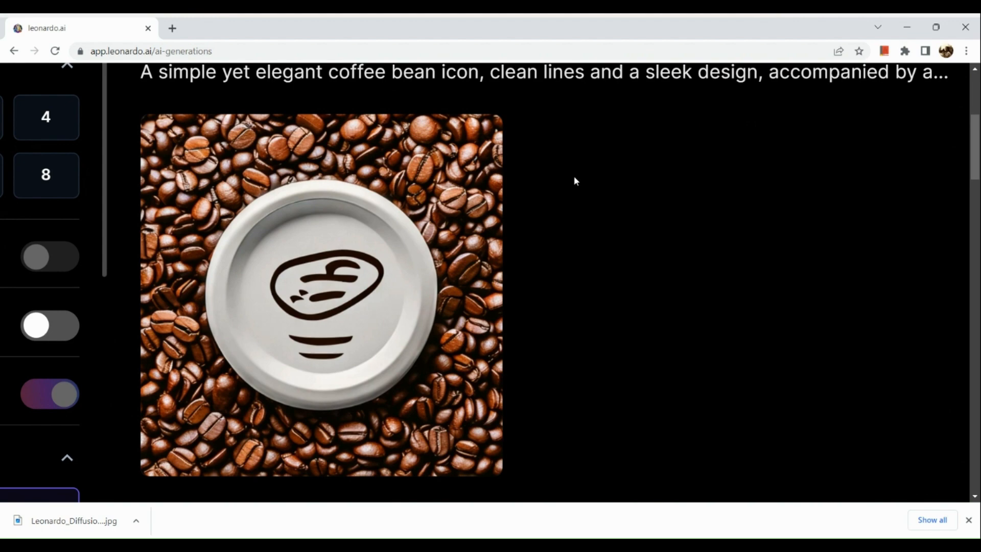
scroll(574, 181, down, 5)
Step: Delete ", accompanied by a minimalist, sans-serif typography for the coffee shop's name, CAFE," from the prompt
scroll(574, 181, up, 3)
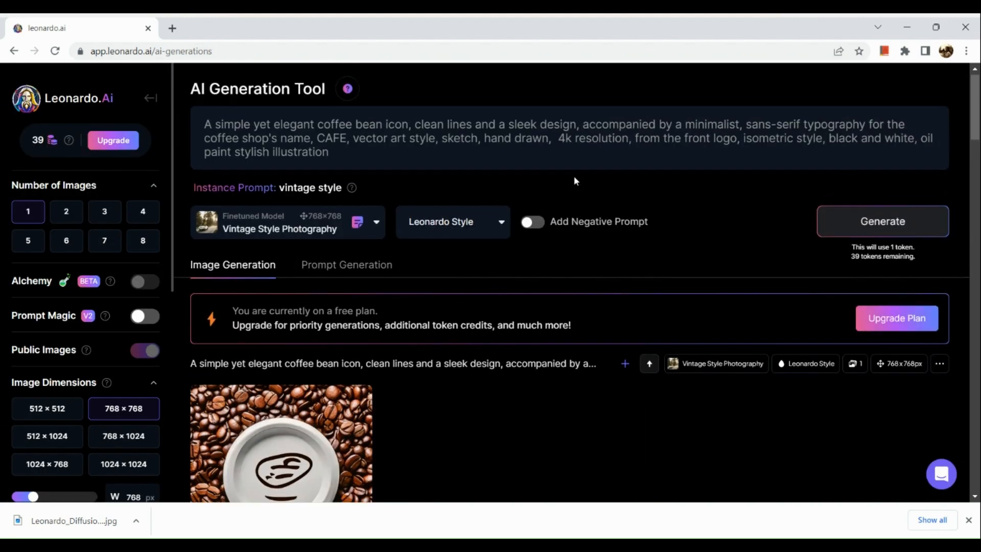
click(350, 149)
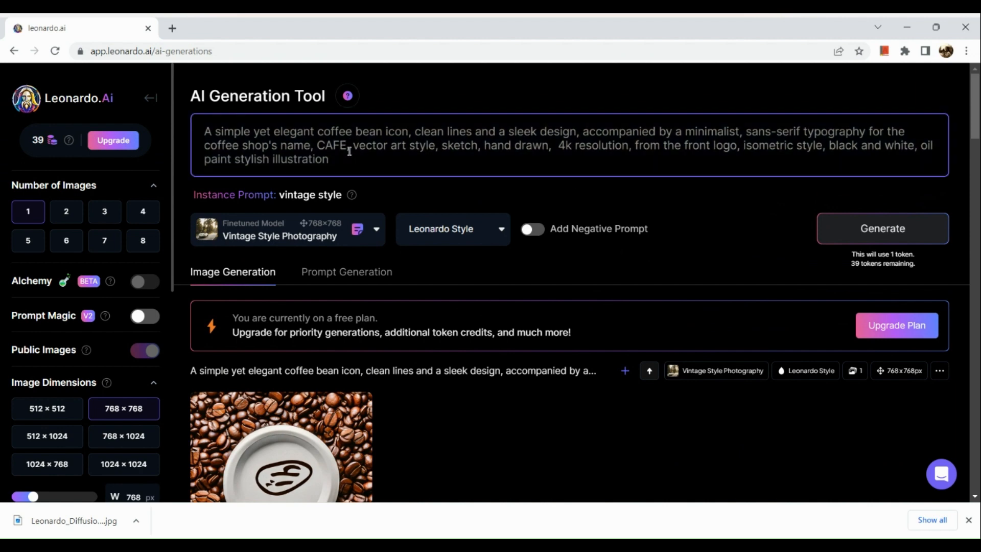
key(shift+Left)
key(shift+Left)
key(shift+Left)
key(shift+Left)
key(shift+Left)
key(shift+Left)
key(shift+Left)
key(shift+Left)
key(shift+Left)
key(shift+Left)
key(shift+Left)
key(shift+Left)
key(shift+Left)
key(shift+Left)
key(shift+Left)
key(shift+Left)
key(shift+Left)
key(shift+Left)
key(shift+Left)
key(shift+Left)
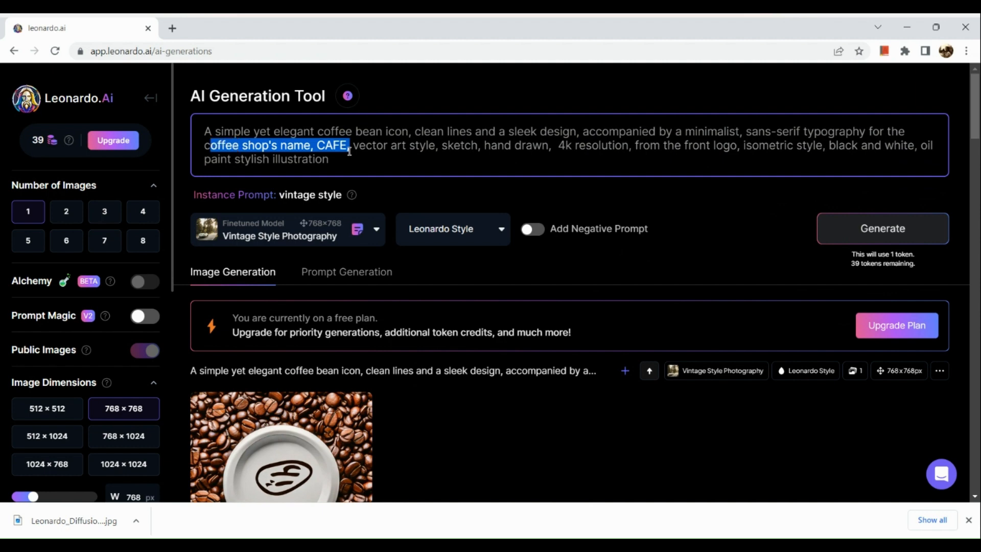
key(shift+Left)
key(shift+Left)
key(shift+Left)
key(shift+Left)
key(shift+Left)
key(shift+Left)
key(shift+Left)
key(shift+Left)
key(shift+Left)
key(shift+Left)
key(shift+Left)
key(shift+Left)
key(shift+Left)
key(shift+Left)
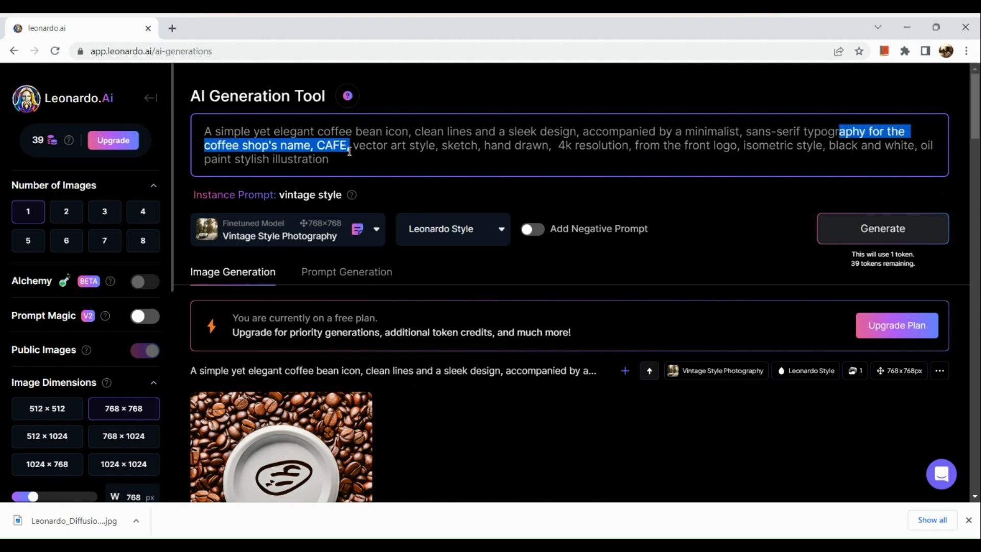
key(shift+Left)
key(shift+Left)
key(shift+Left)
key(shift+Left)
key(shift+Left)
key(shift+Left)
key(shift+Left)
key(shift+Left)
key(shift+Left)
key(shift+Left)
key(shift+Left)
key(shift+Left)
key(shift+Left)
key(shift+Left)
key(shift+Left)
key(shift+Left)
key(shift+Left)
key(shift+Left)
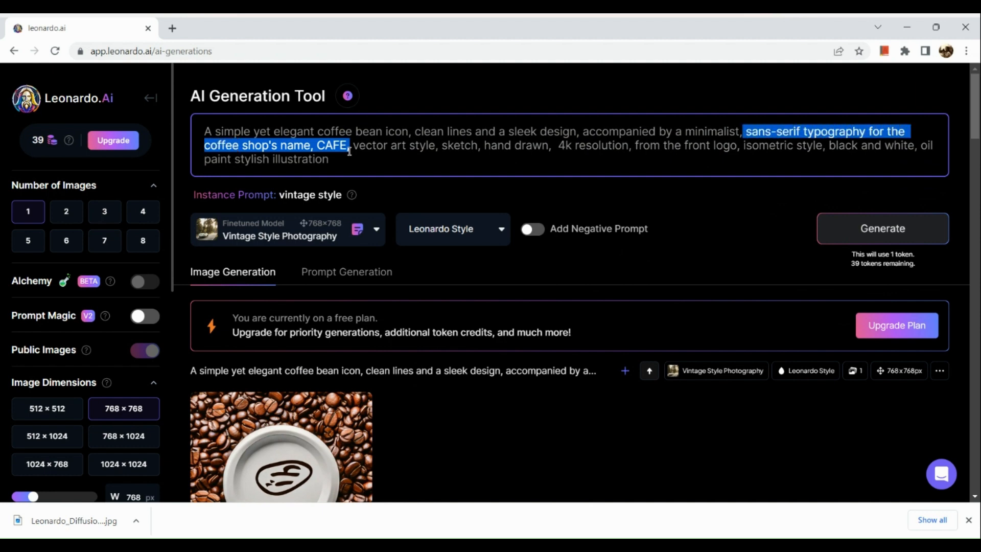
key(shift+Left)
key(shift+Left)
key(shift+Left)
key(shift+Left)
key(shift+Left)
key(shift+Left)
key(shift+Left)
key(shift+Left)
key(shift+Left)
key(shift+Left)
key(shift+Left)
key(shift+Left)
key(shift+Left)
key(shift+Left)
key(shift+Left)
key(shift+Left)
key(shift+Left)
key(shift+Left)
key(shift+Left)
key(shift+Left)
key(shift+Left)
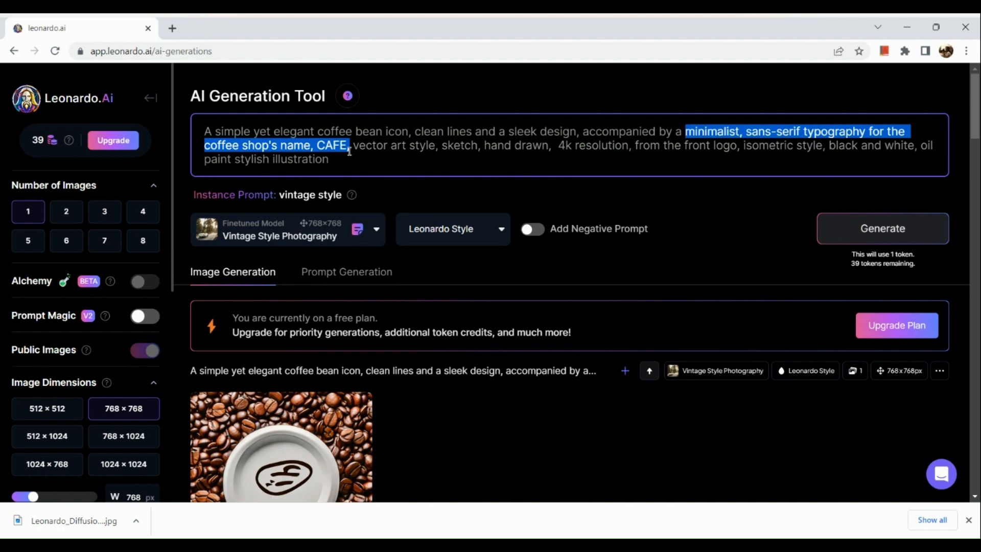
key(shift+Left)
key(shift+Left)
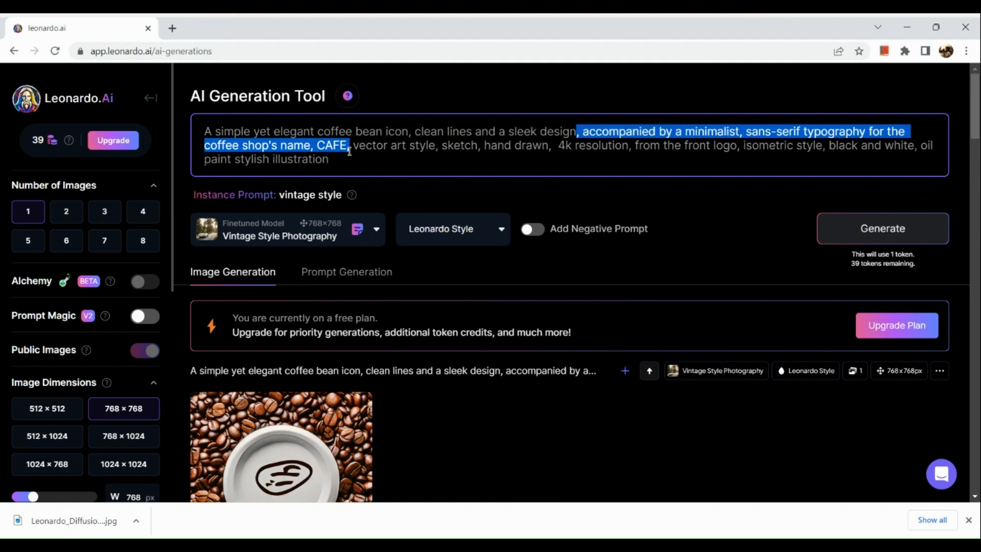
key(BackSpace)
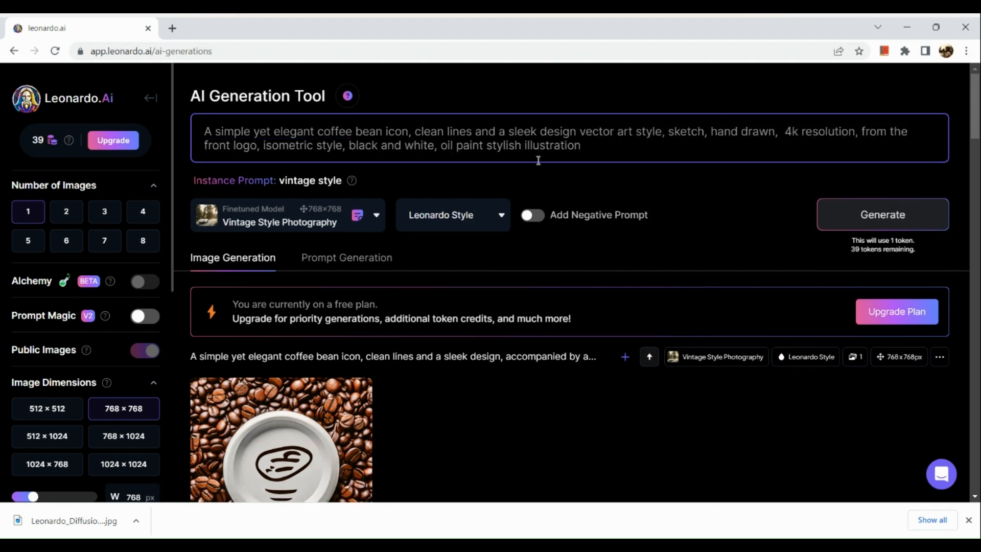
Step: Insert "centered," after "coffee bean icon," and add a comma after "sleek design" in the prompt
click(412, 131)
text(centered)
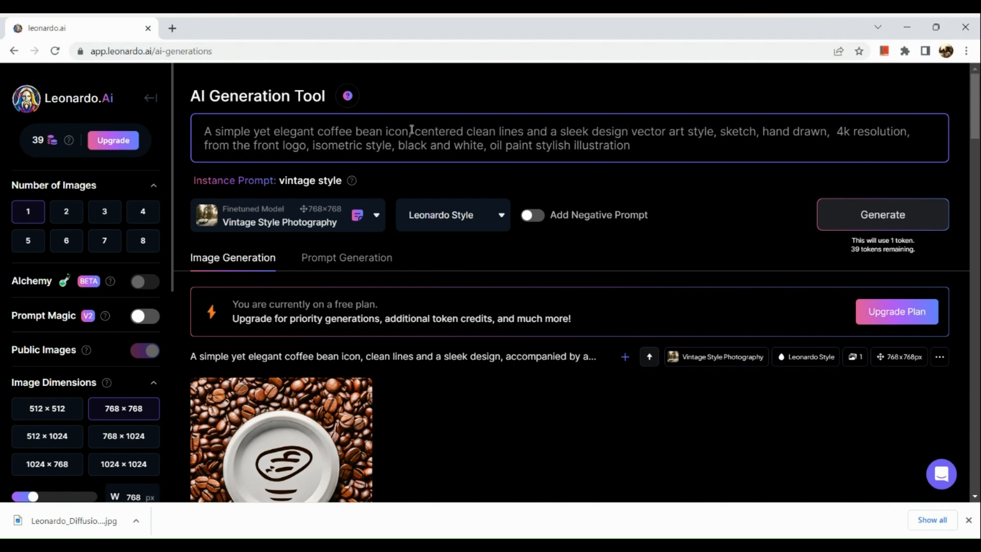
text(,)
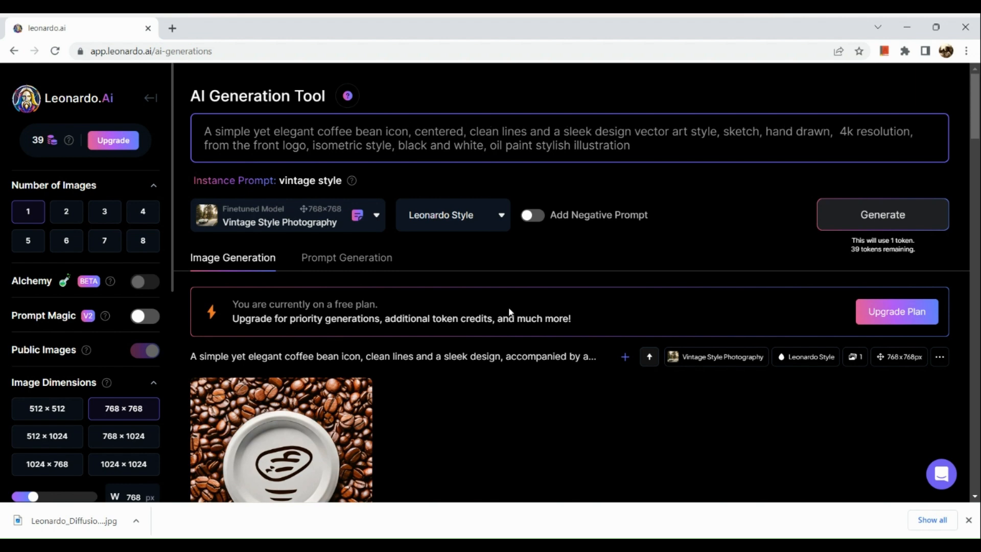
scroll(509, 311, down, 2)
scroll(509, 311, up, 2)
click(635, 131)
text(,)
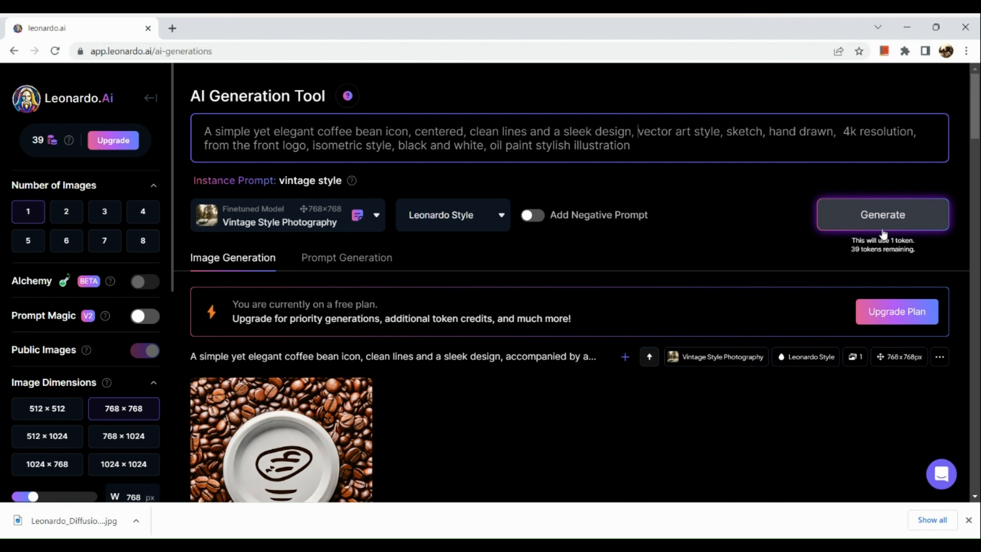
Step: Set the number of images to 2 and generate the revised coffee bean logo prompt
click(72, 208)
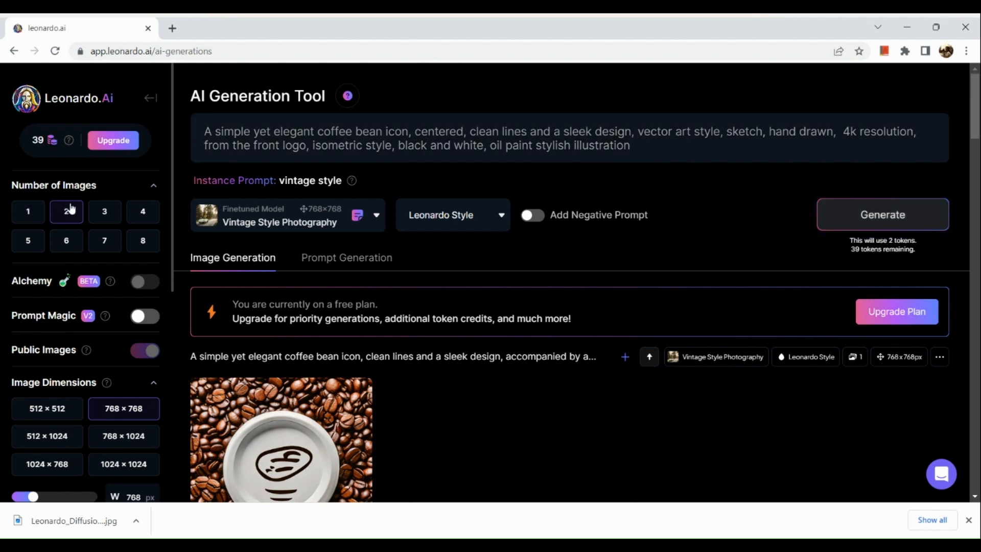
click(874, 219)
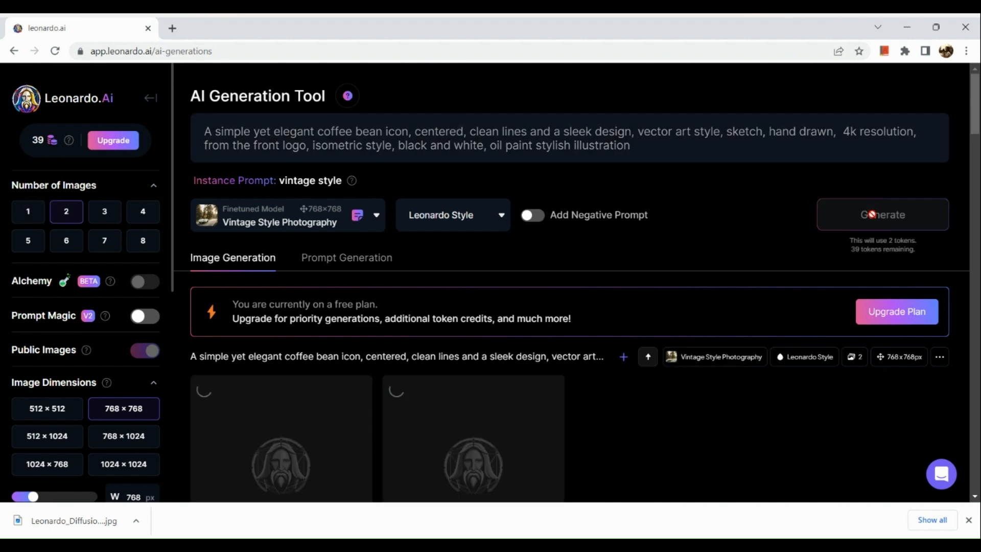
scroll(704, 336, down, 2)
scroll(705, 340, down, 3)
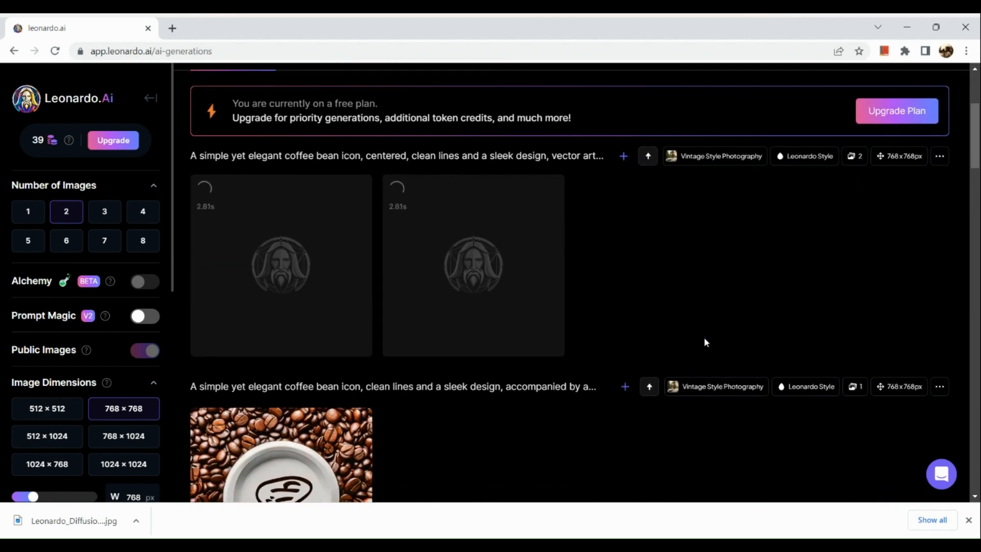
scroll(704, 341, up, 1)
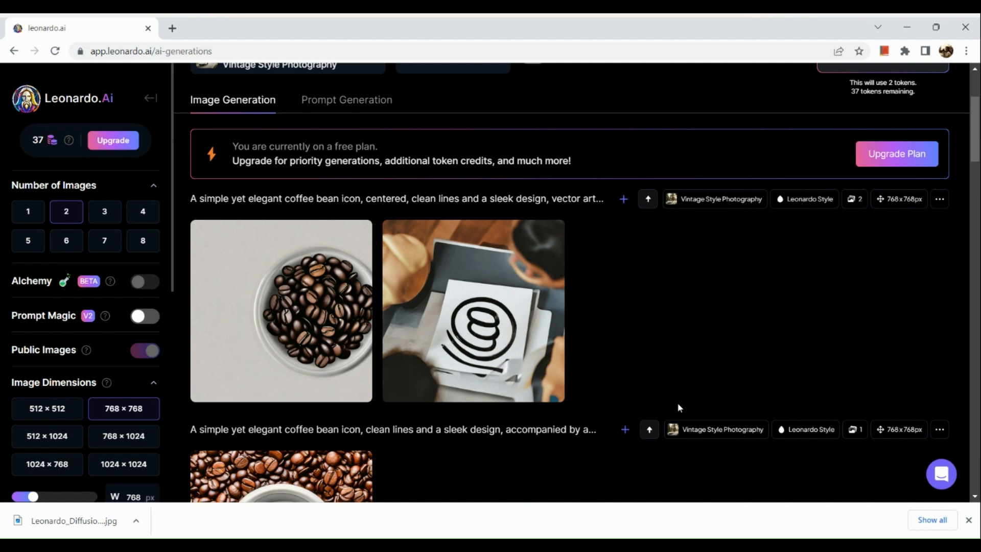
Step: Switch the finetuned model to Leonardo Diffusion and generate the coffee bean logo images again
scroll(552, 410, up, 2)
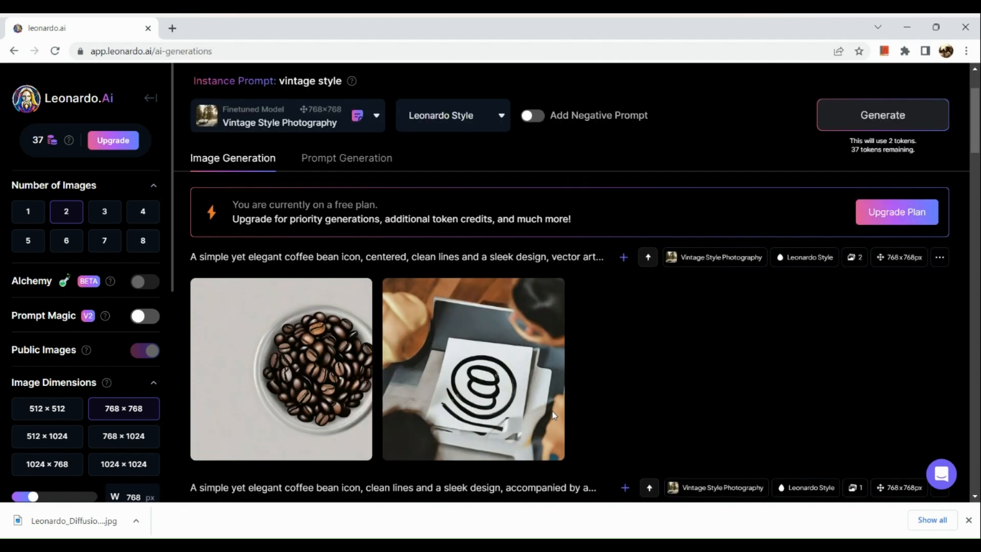
click(323, 154)
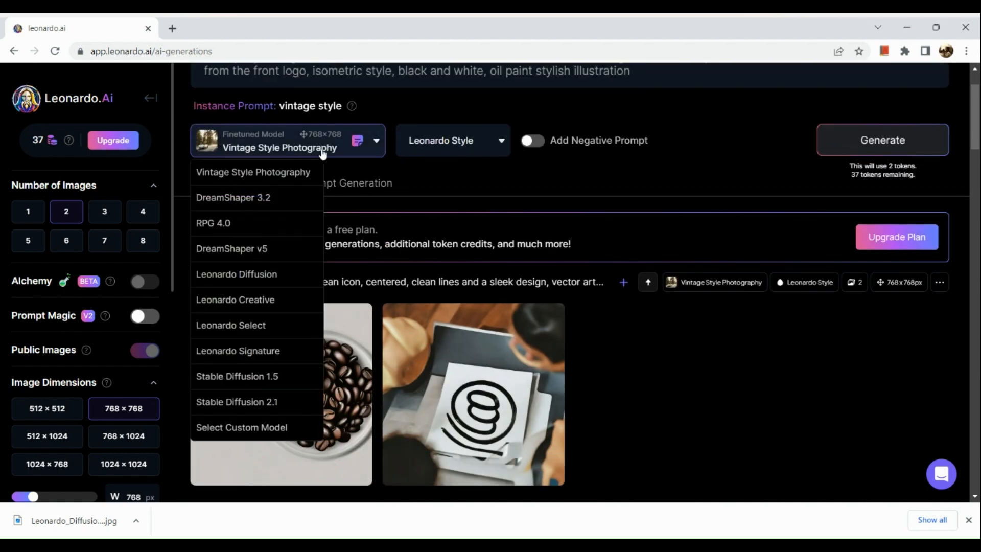
scroll(284, 205, up, 2)
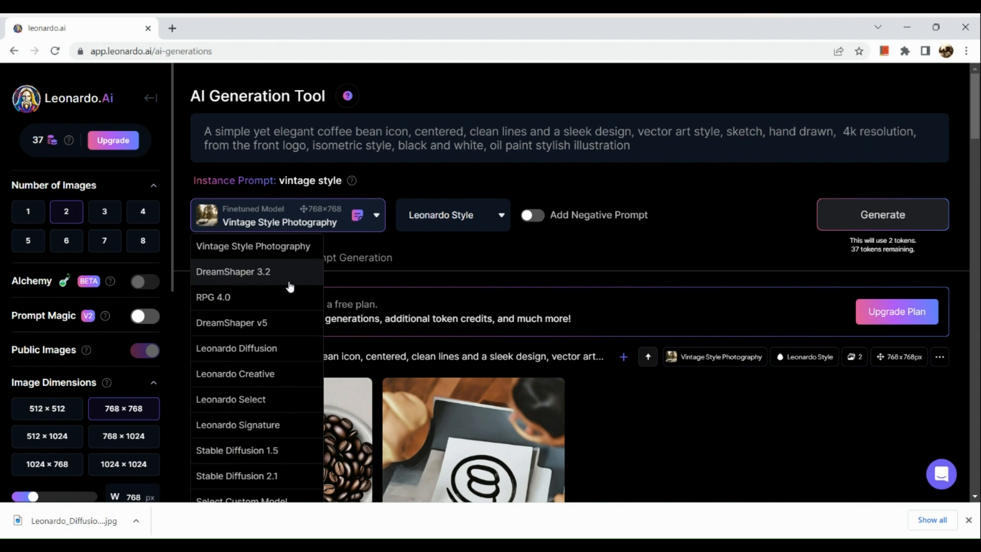
scroll(291, 288, down, 1)
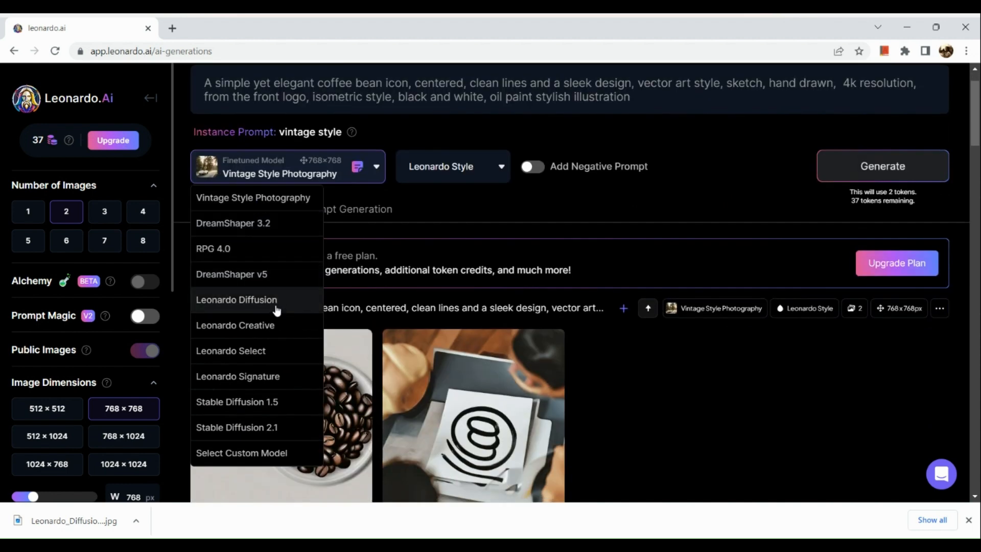
scroll(276, 309, down, 1)
click(276, 307)
scroll(276, 311, up, 1)
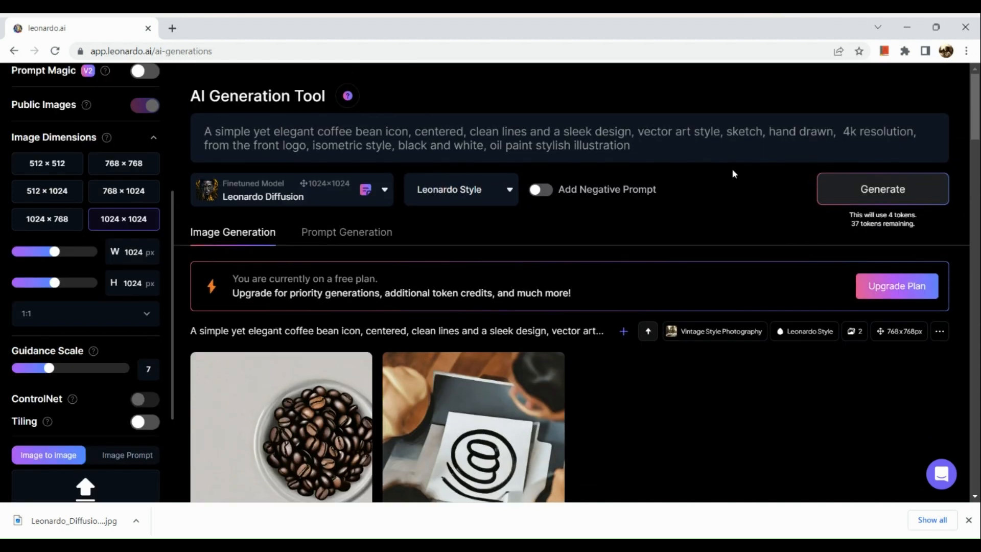
click(869, 188)
scroll(719, 345, down, 1)
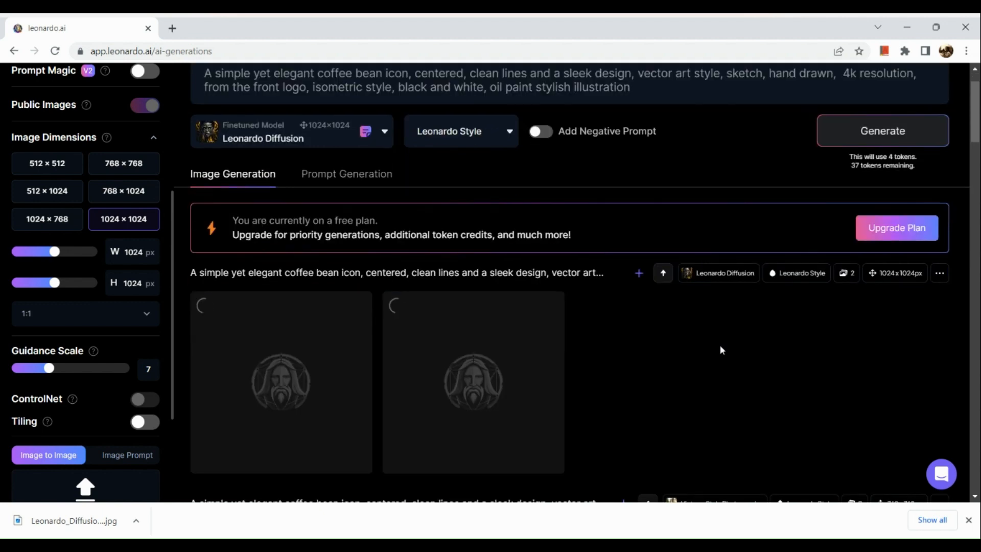
Step: Examine the first of the newly generated coffee bean logos in an enlarged view
scroll(720, 350, down, 3)
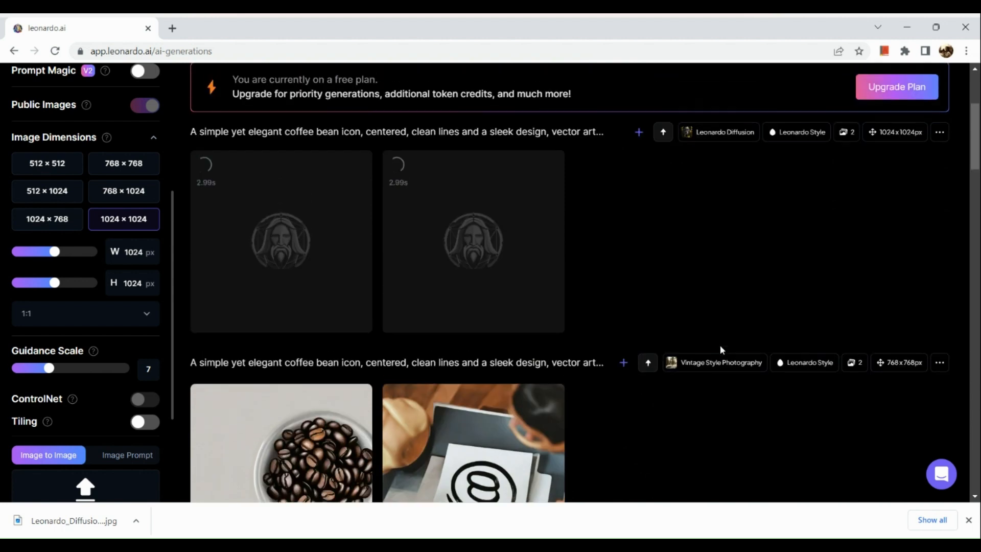
scroll(721, 347, up, 2)
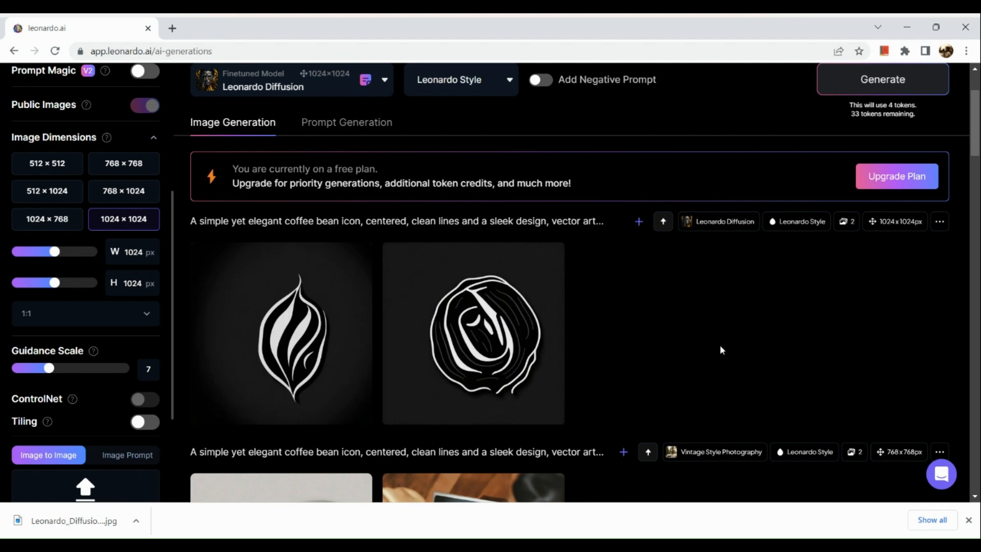
click(284, 337)
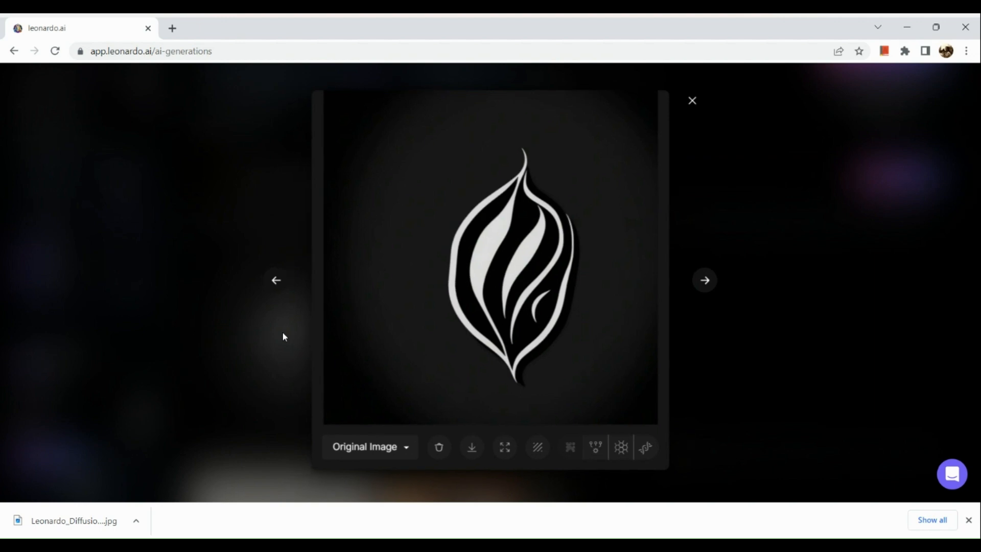
click(523, 279)
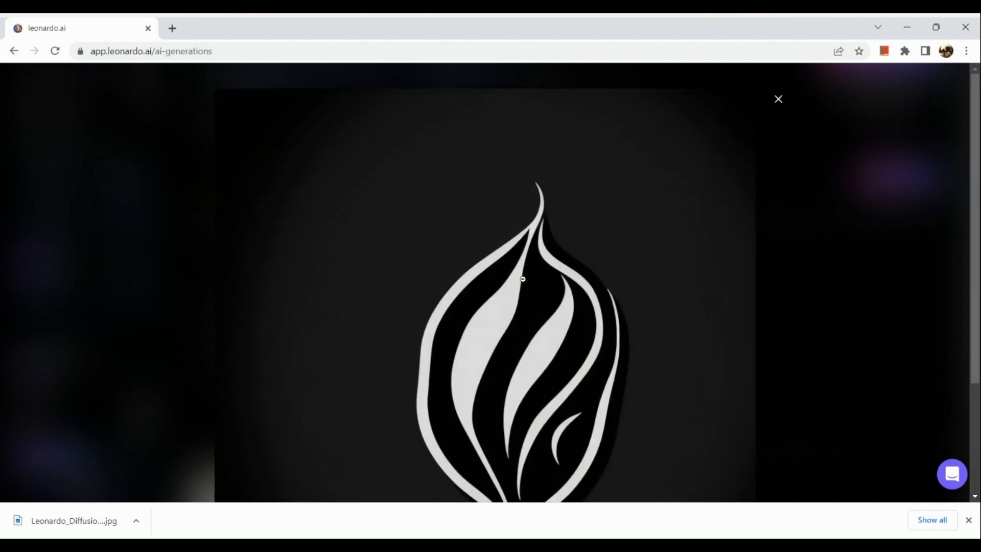
click(537, 395)
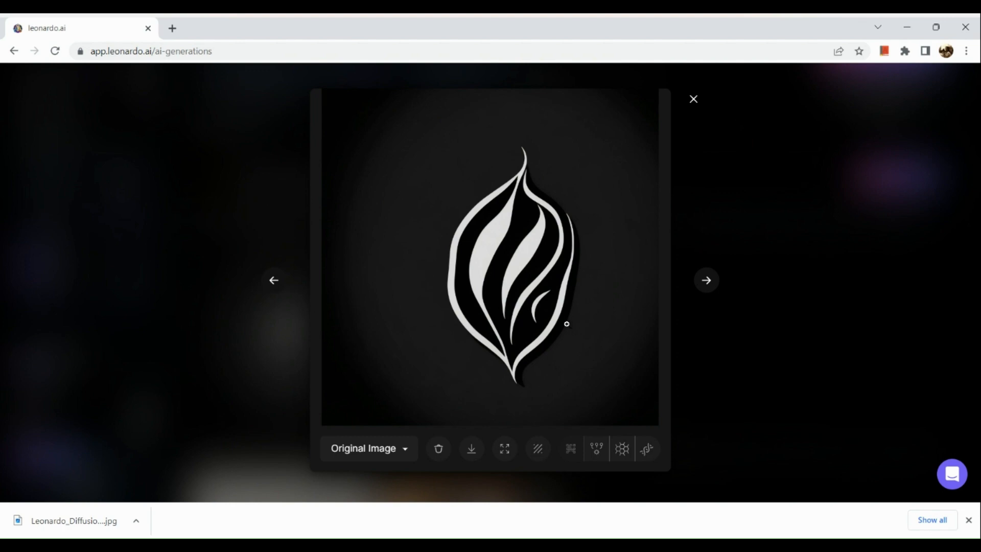
click(693, 103)
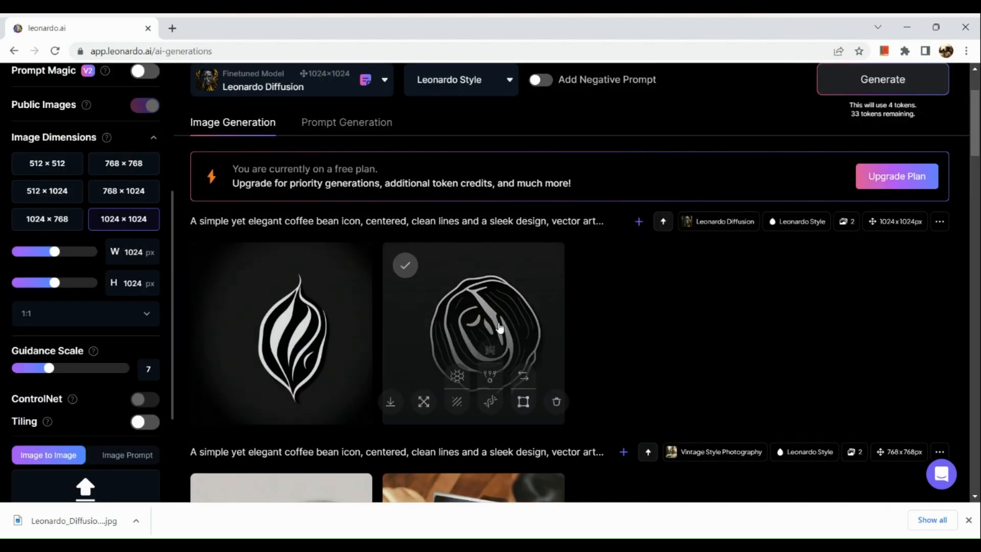
Step: Replace "bean" with "mug" in the prompt and generate the coffee mug icon images
scroll(653, 341, up, 1)
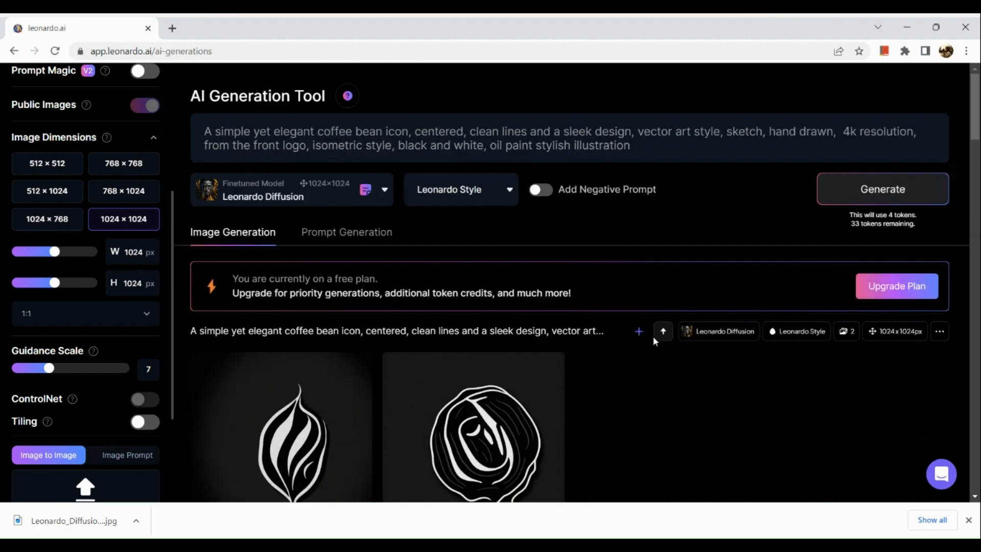
double_click(376, 130)
text(mug)
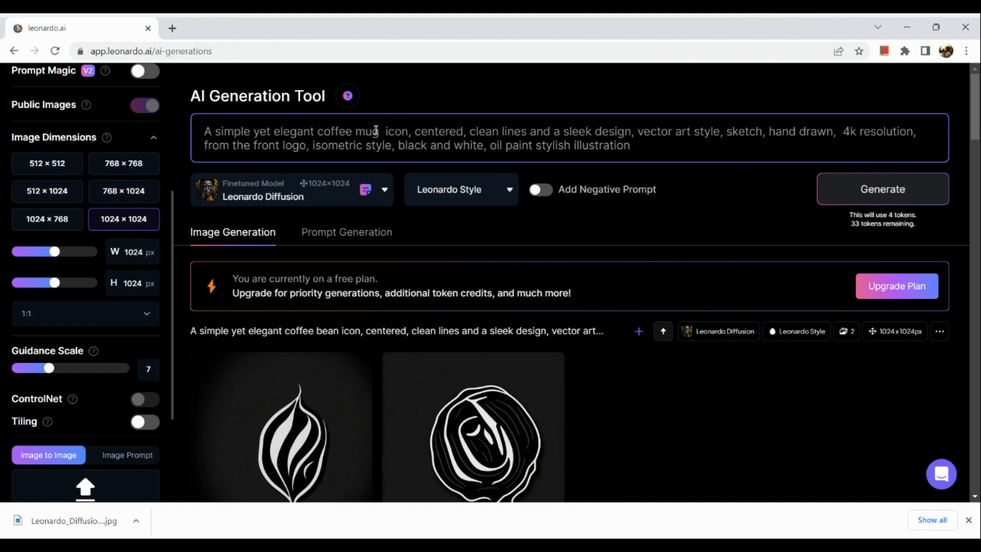
key(BackSpace)
scroll(508, 293, down, 1)
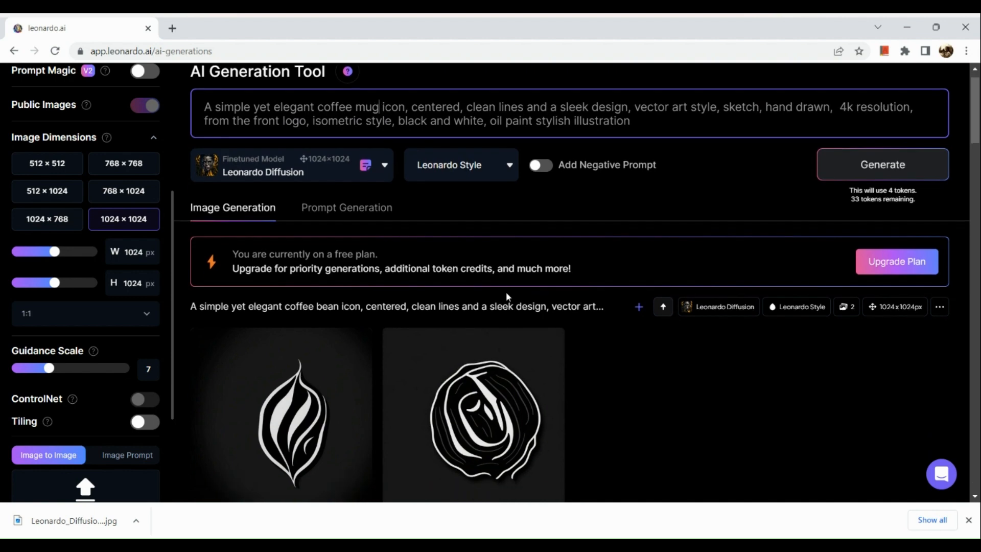
click(896, 168)
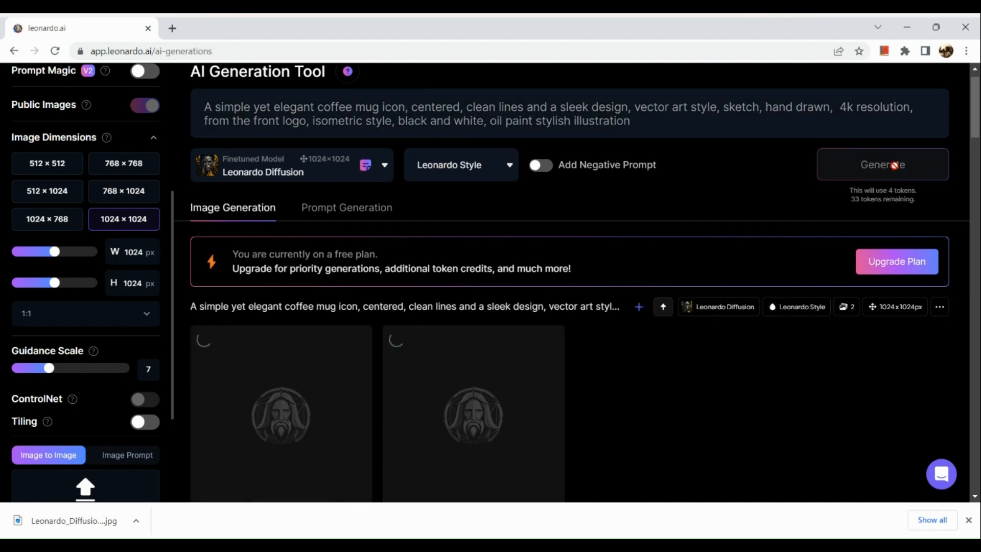
Step: Download the first generated coffee mug image, the one with coffee beans on its saucer
scroll(653, 327, down, 7)
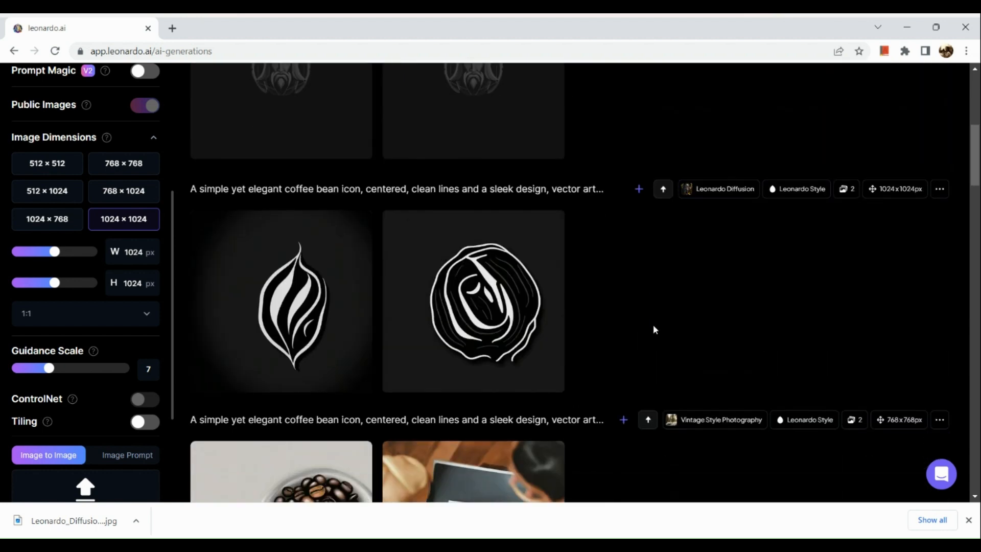
scroll(342, 291, up, 5)
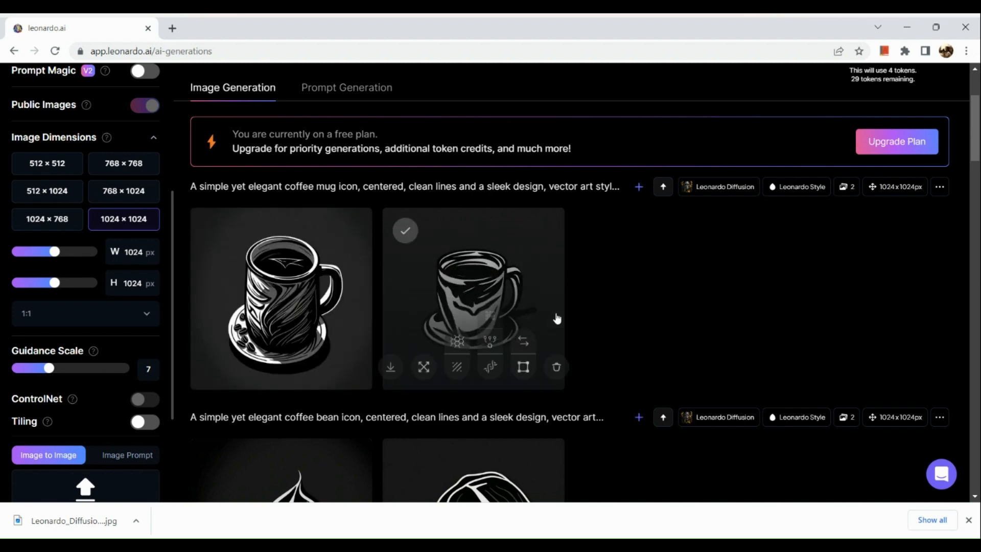
click(305, 281)
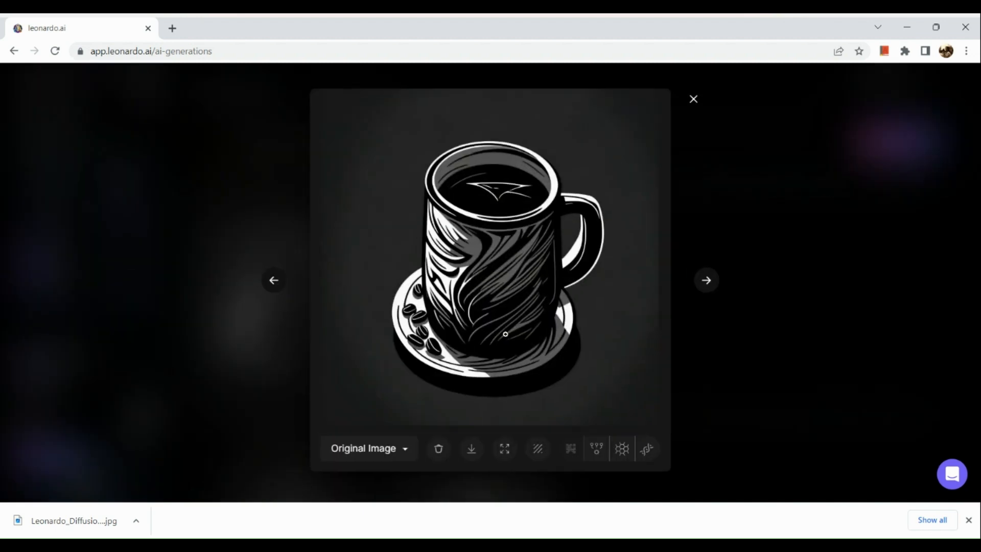
click(474, 450)
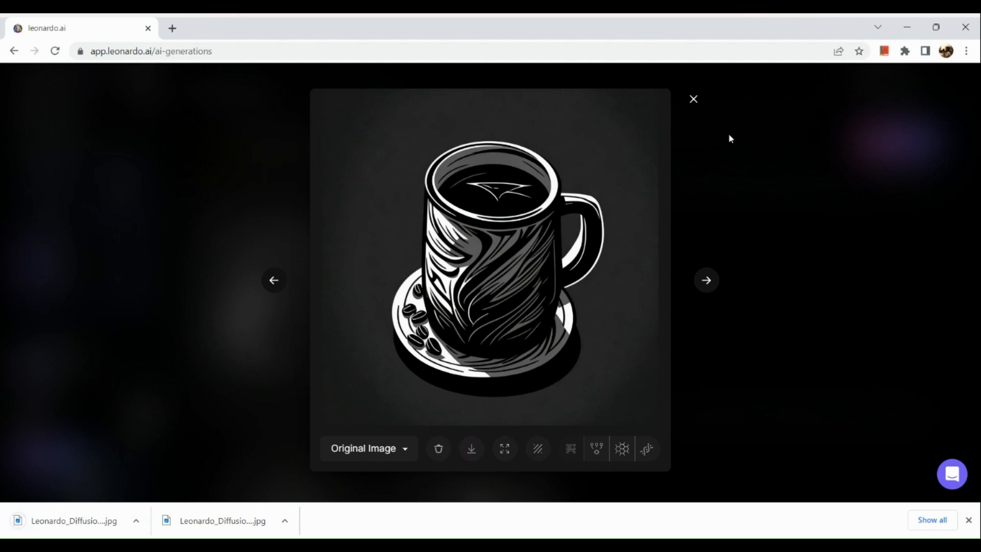
click(694, 101)
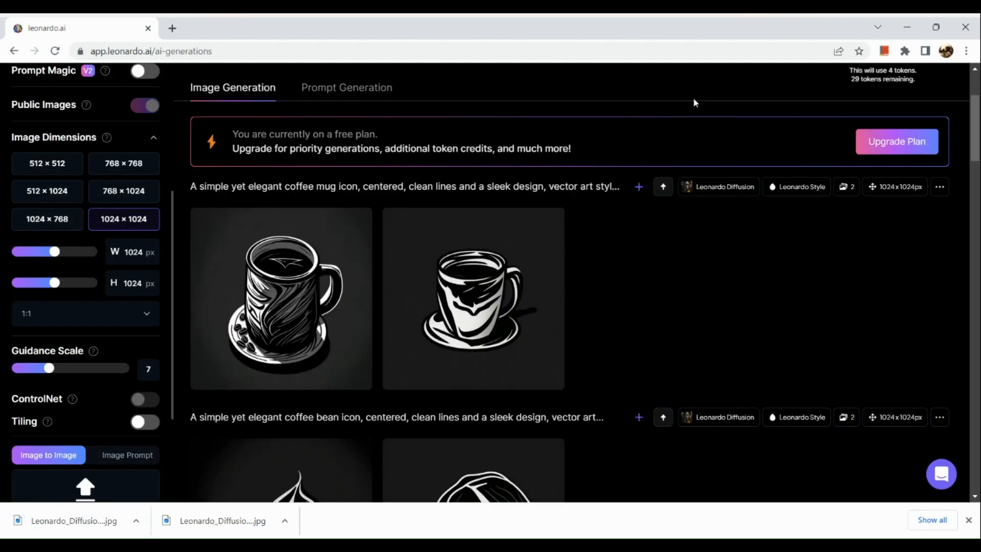
Step: Switch to a blank logo design in Canva and upload the downloaded mug image
click(173, 28)
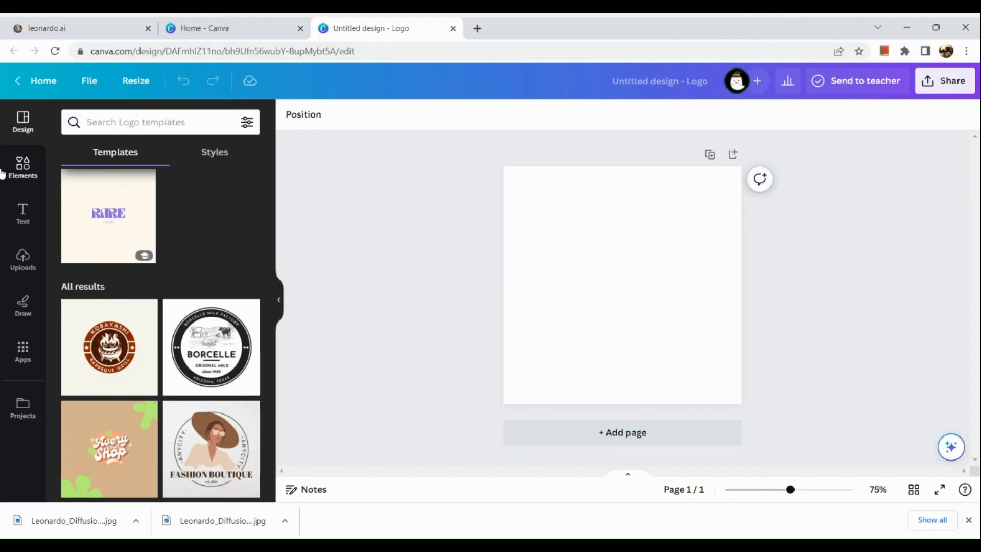
click(23, 165)
click(23, 259)
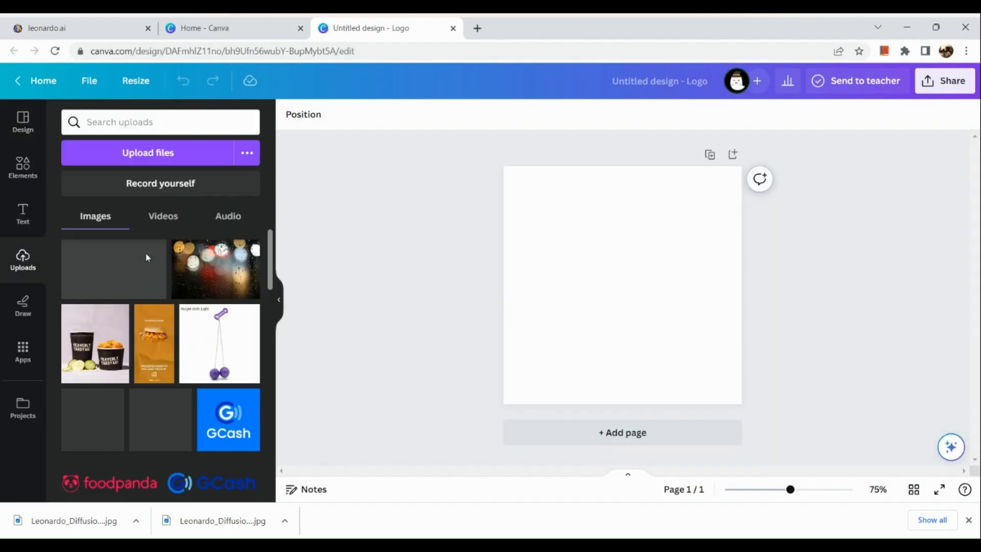
click(183, 154)
click(209, 164)
double_click(208, 160)
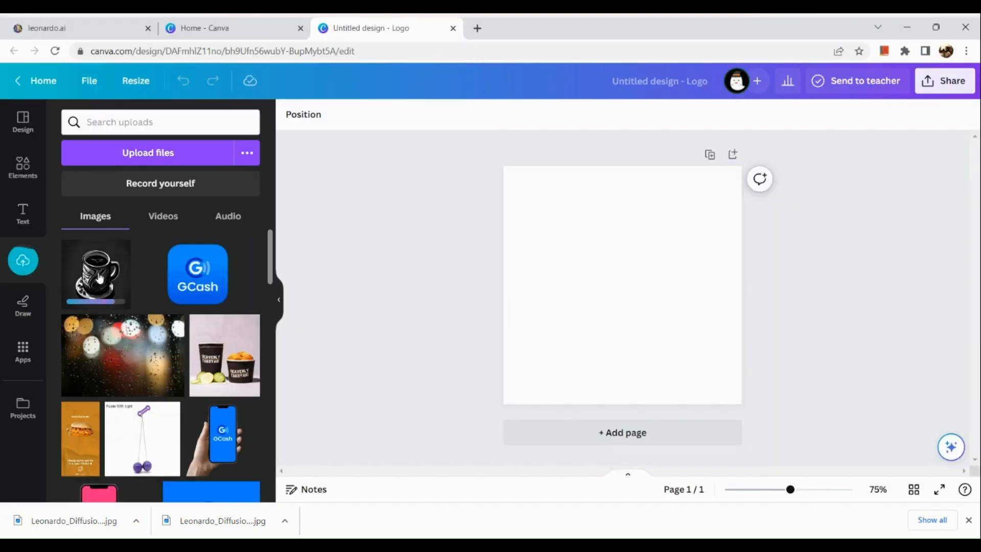
Step: Fill the blank page with the uploaded mug image and remove the image's background
drag(99, 280, 518, 239)
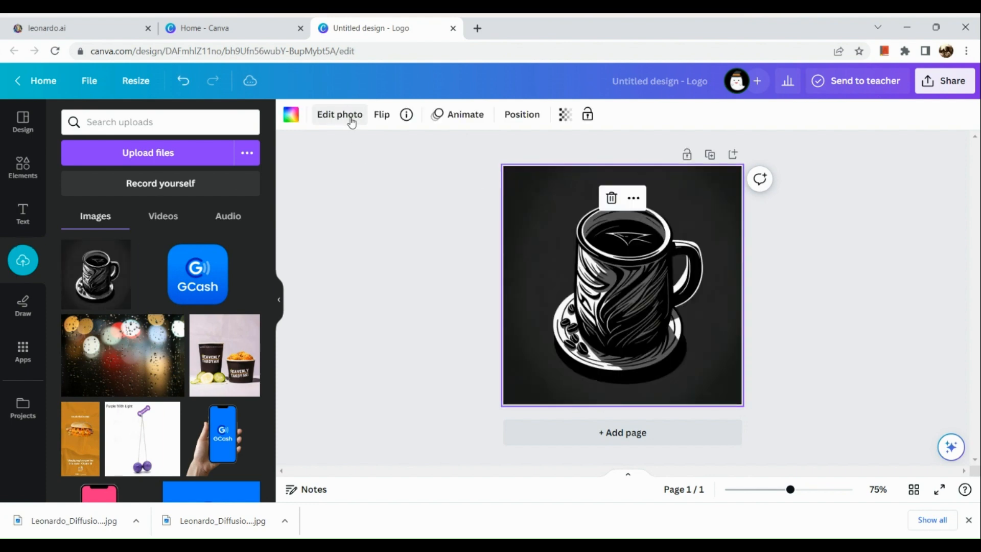
click(340, 114)
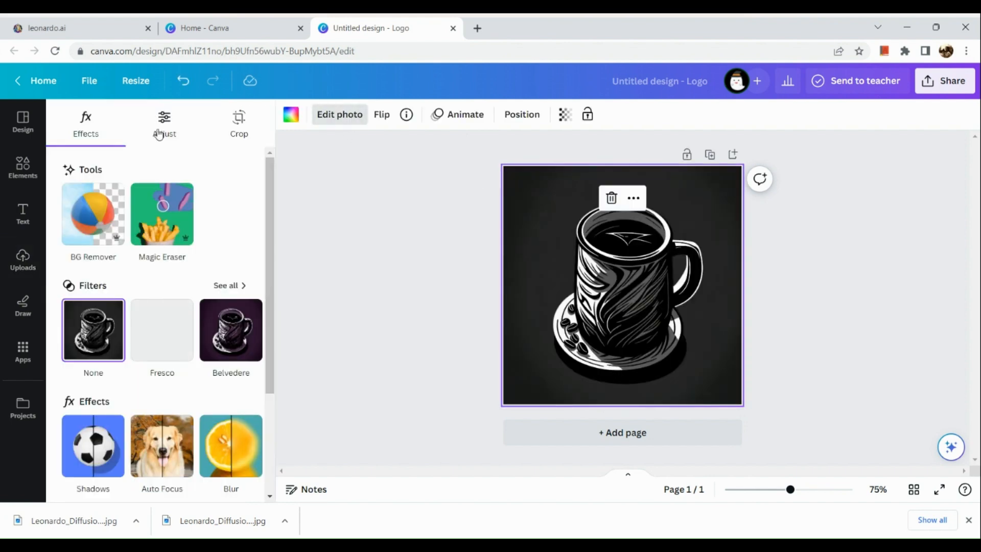
click(93, 214)
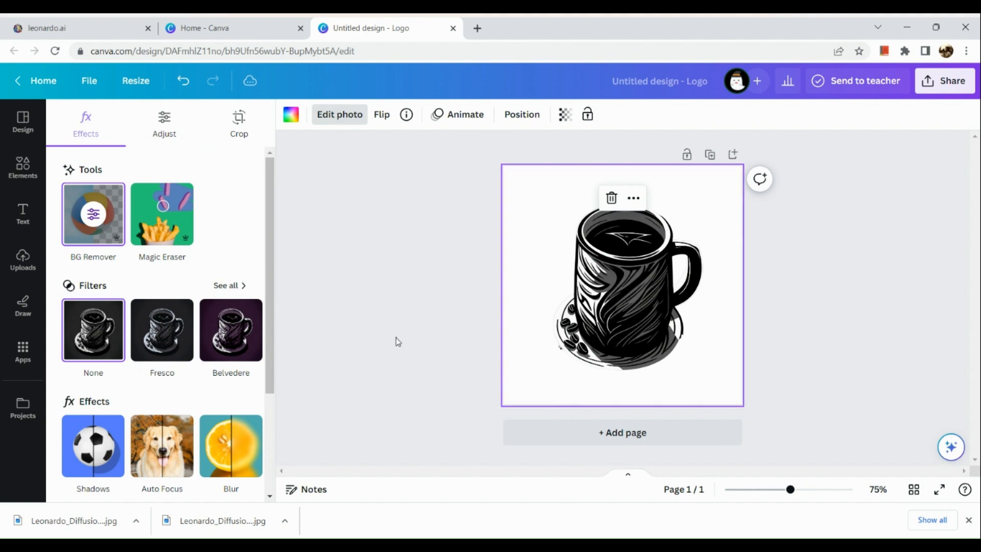
Step: Add a default heading to the logo and move it down below the mug
click(23, 261)
click(23, 215)
click(217, 294)
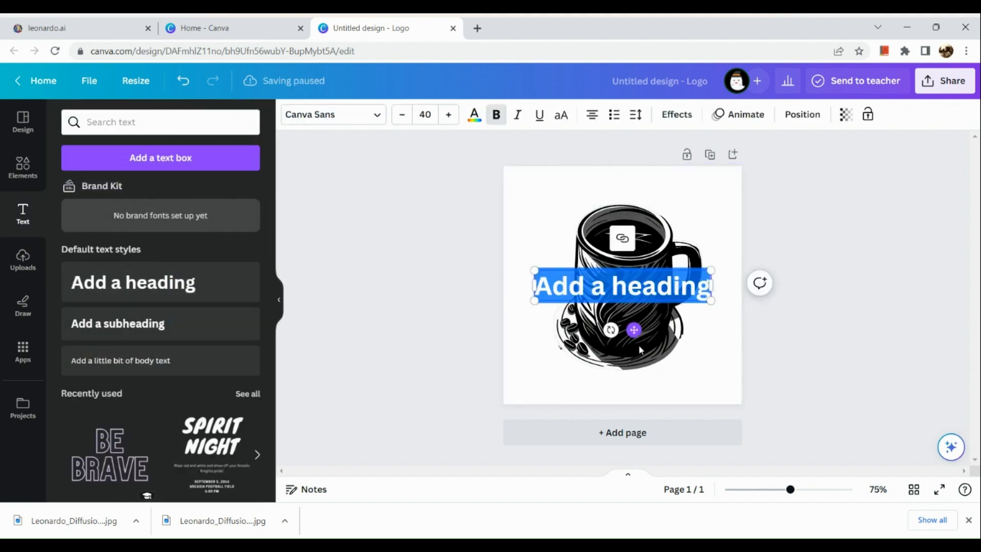
drag(634, 332, 639, 428)
double_click(631, 298)
click(762, 319)
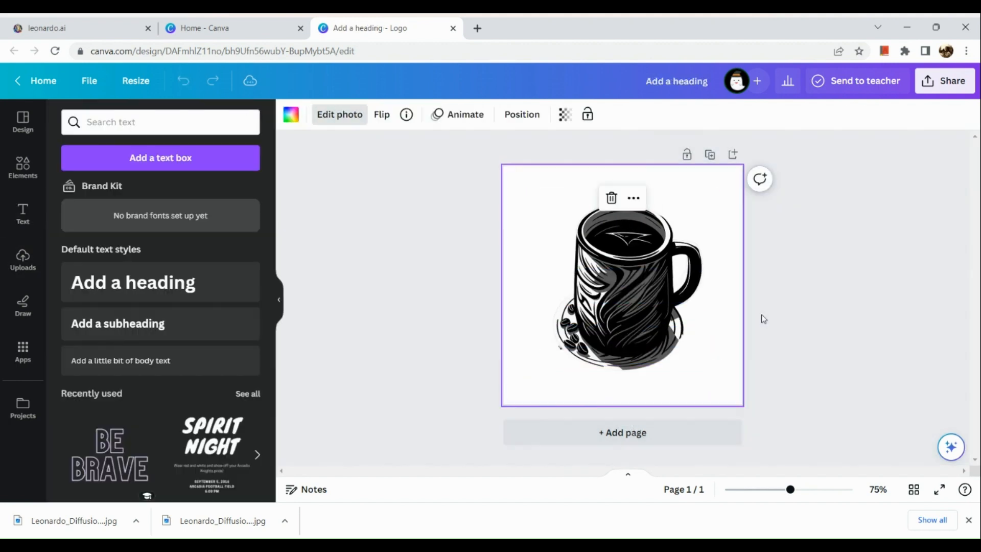
Step: Add another heading over the lower part of the mug with the text "KAPEHAN"
click(201, 287)
mouse_move(634, 330)
mouse_down()
mouse_move(629, 352)
mouse_move(632, 343)
mouse_up()
triple_click(674, 303)
text(KA)
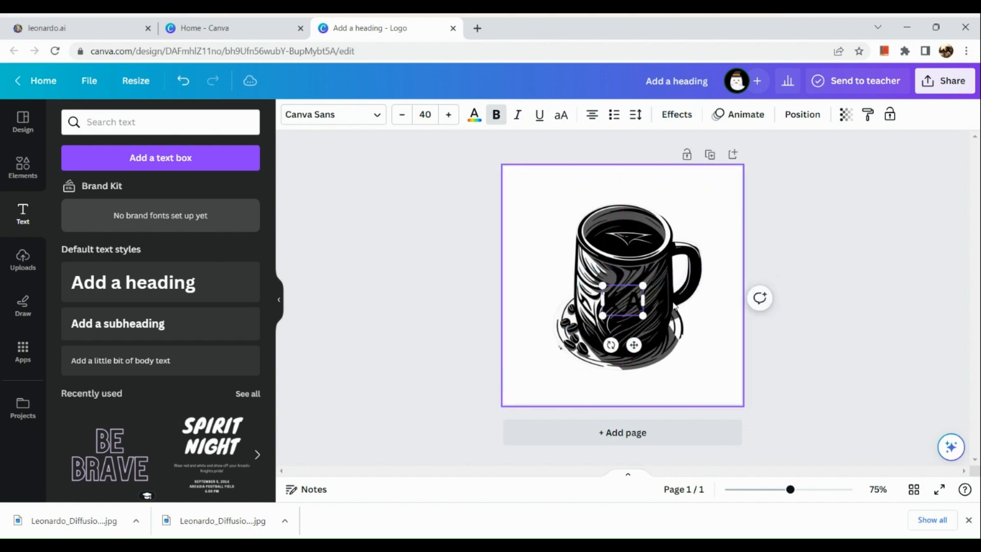
text(PEHAN)
Step: Search the fonts for "sans serif" and set the KAPEHAN heading's font to Sukar
key(shift+Left)
key(shift+Left)
key(shift+Left)
key(shift+Left)
key(shift+Left)
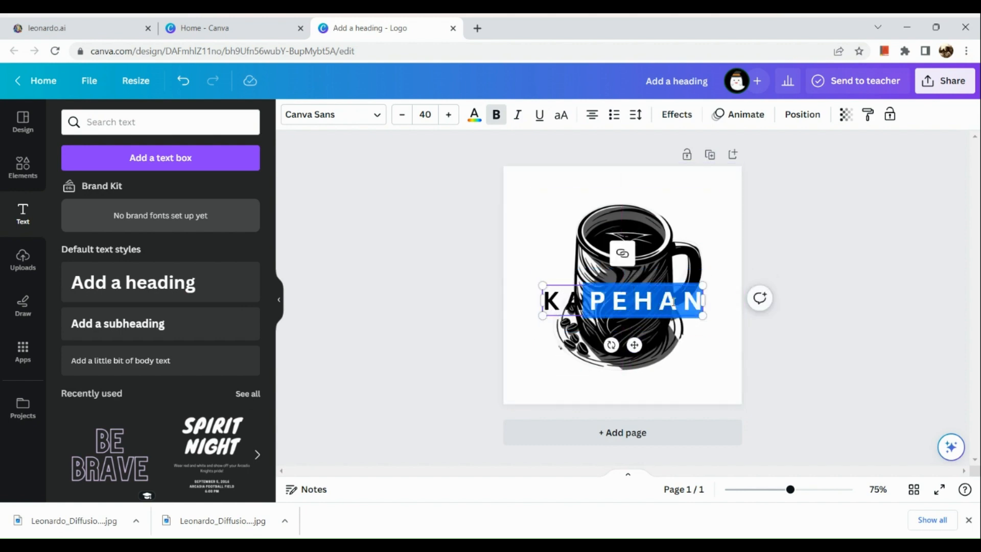
key(shift+Left)
key(shift+Left)
click(373, 117)
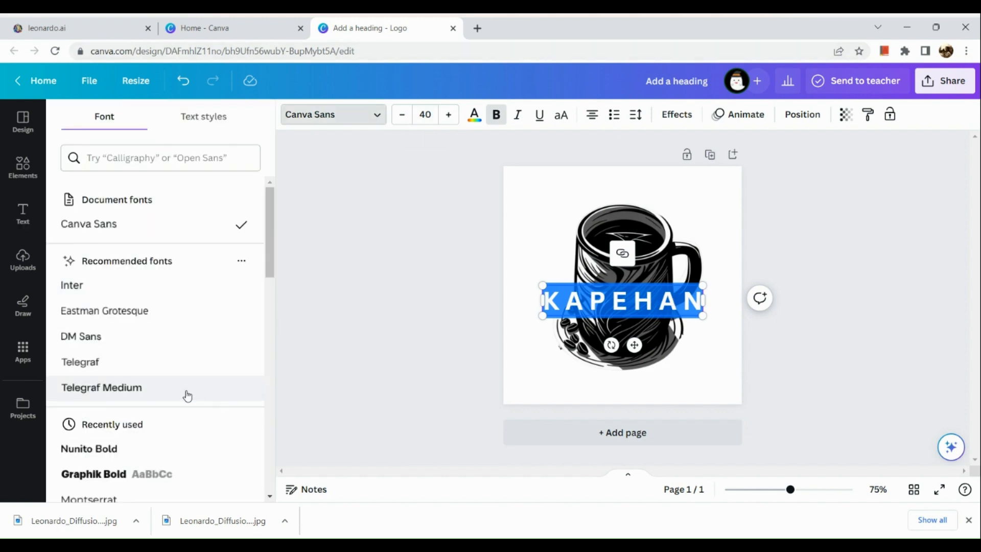
click(185, 161)
text(t)
scroll(154, 405, down, 1)
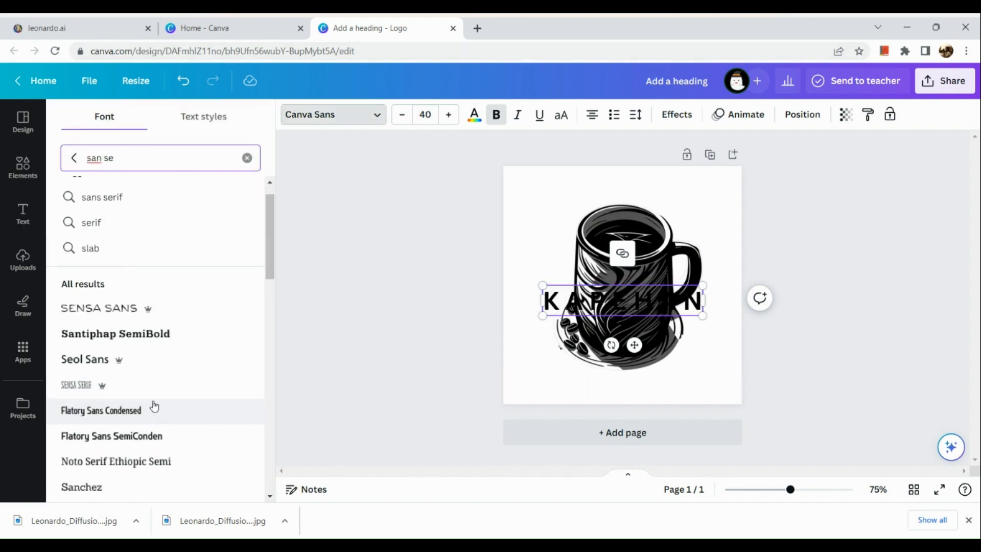
click(153, 196)
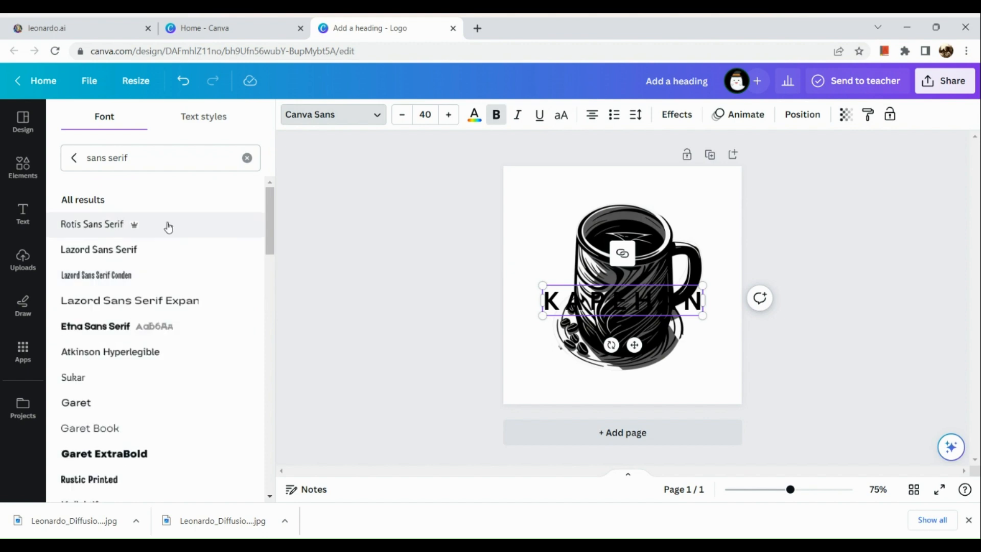
click(131, 379)
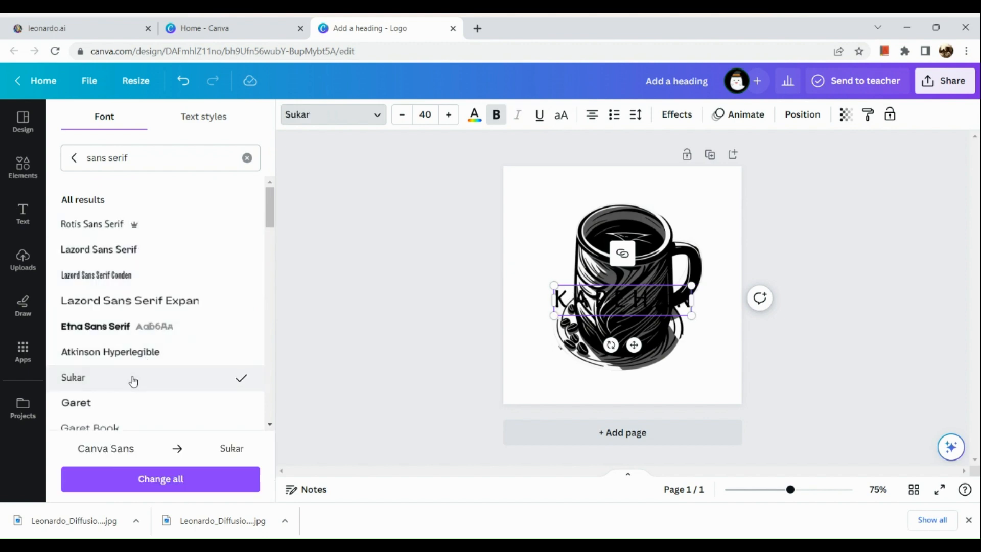
Step: Try the Belvedere and Bali filters on the mug photo and apply the Flint filter
click(550, 210)
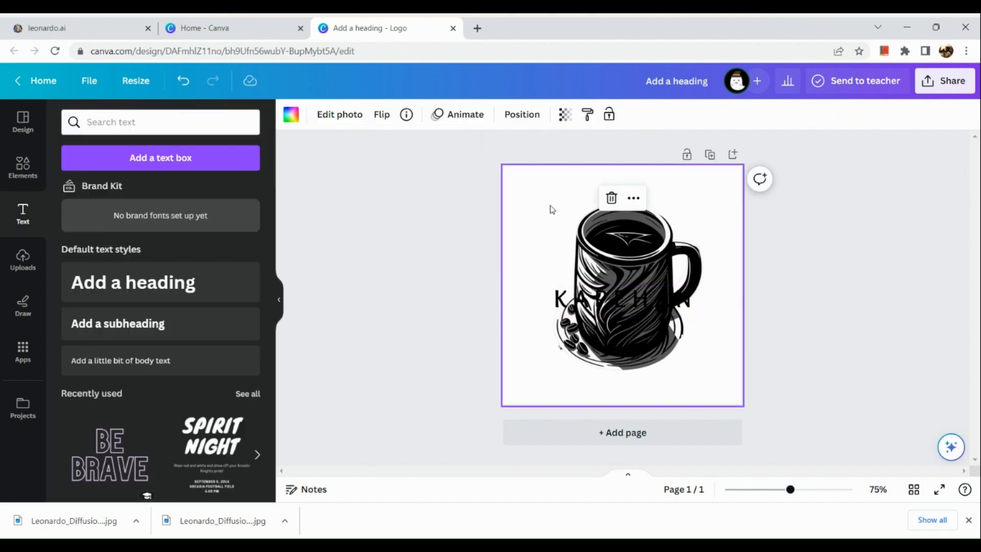
click(340, 113)
click(220, 341)
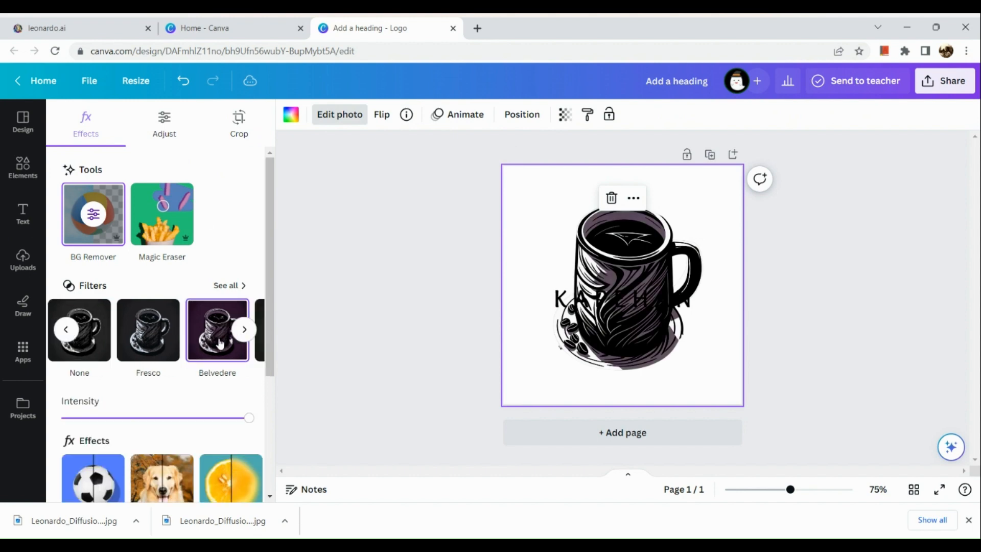
click(245, 329)
click(244, 330)
click(120, 336)
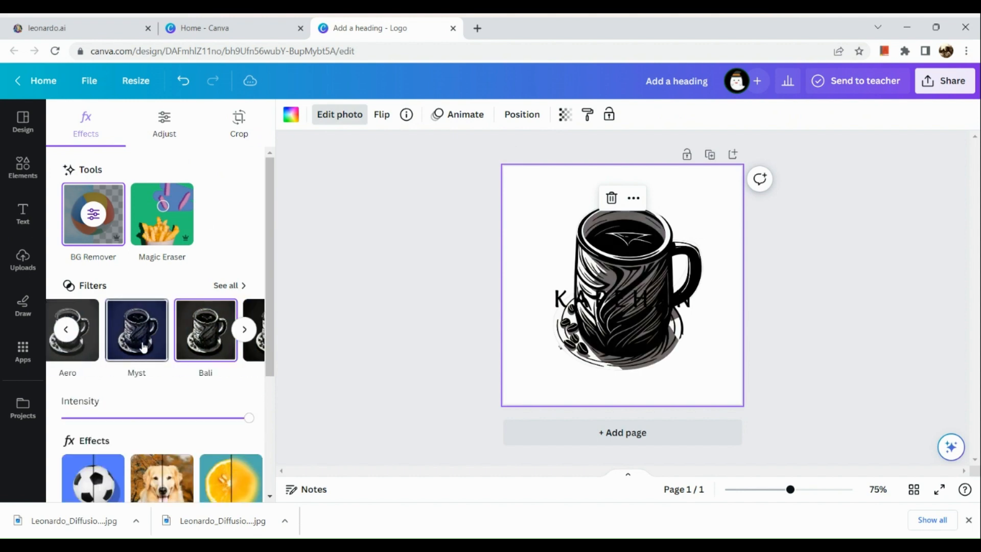
click(69, 331)
click(145, 332)
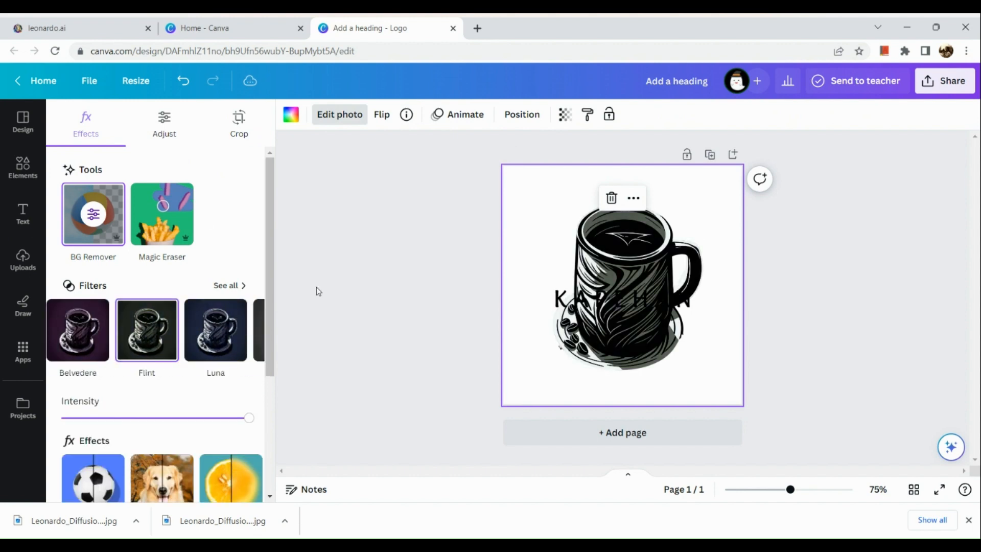
Step: Color the KAPEHAN heading with the brown from the THB brand palette
double_click(649, 299)
click(474, 116)
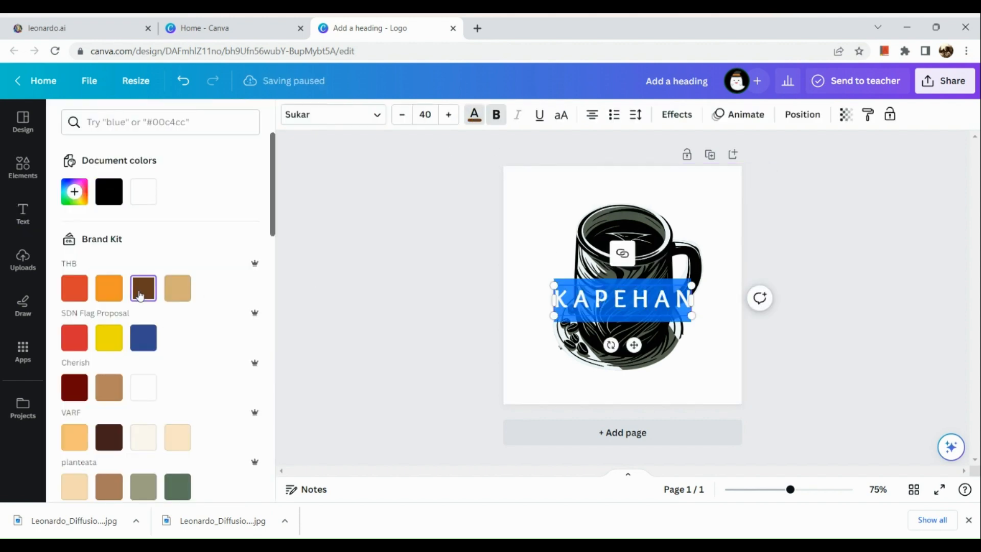
click(521, 360)
Step: Move the KAPEHAN heading down so it sits just beneath the mug's saucer
double_click(574, 292)
drag(635, 345, 634, 426)
click(833, 326)
drag(633, 389, 641, 390)
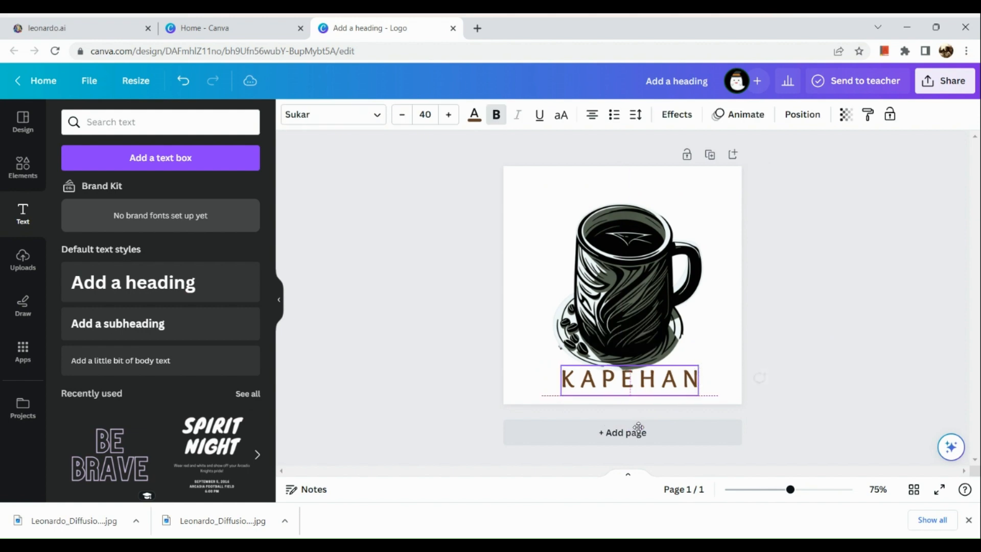
click(876, 271)
Step: Add the recently used rising steam graphic and place it above the coffee in the mug
click(507, 287)
click(23, 166)
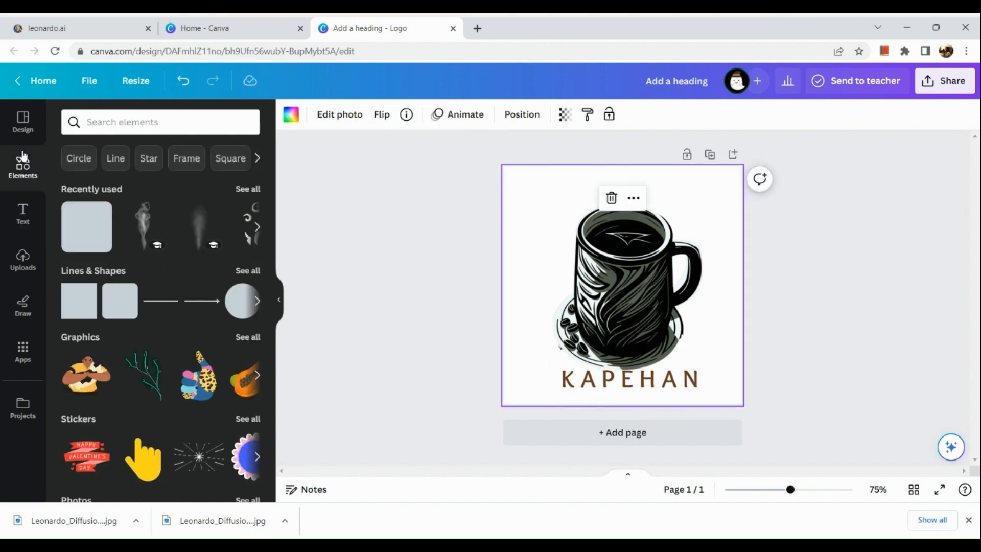
click(141, 225)
drag(628, 320, 665, 217)
Step: Try the tan THB brand color as the page background and undo the change
click(521, 184)
click(291, 114)
click(178, 288)
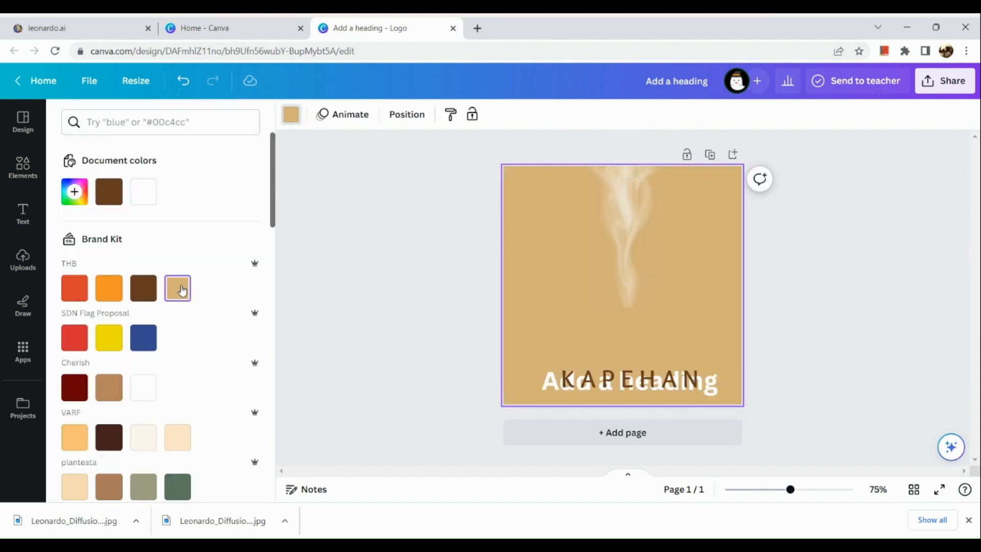
key(ctrl+z)
click(568, 374)
key(ctrl+z)
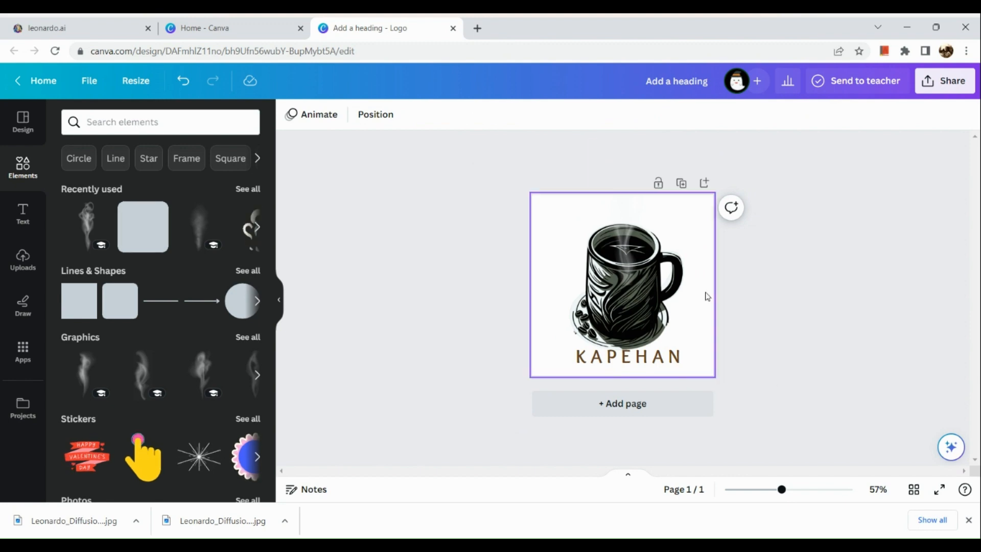
scroll(610, 329, up, 5)
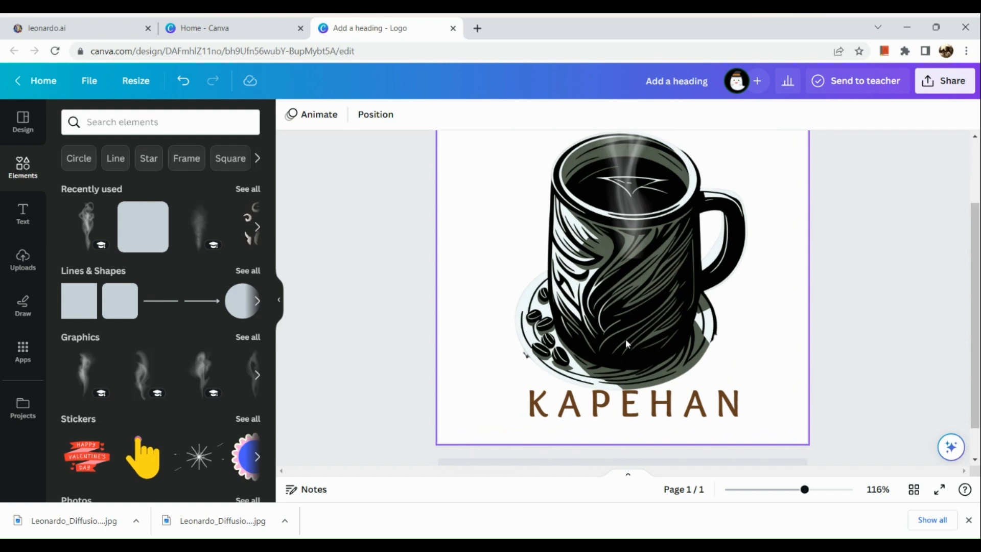
scroll(625, 339, down, 4)
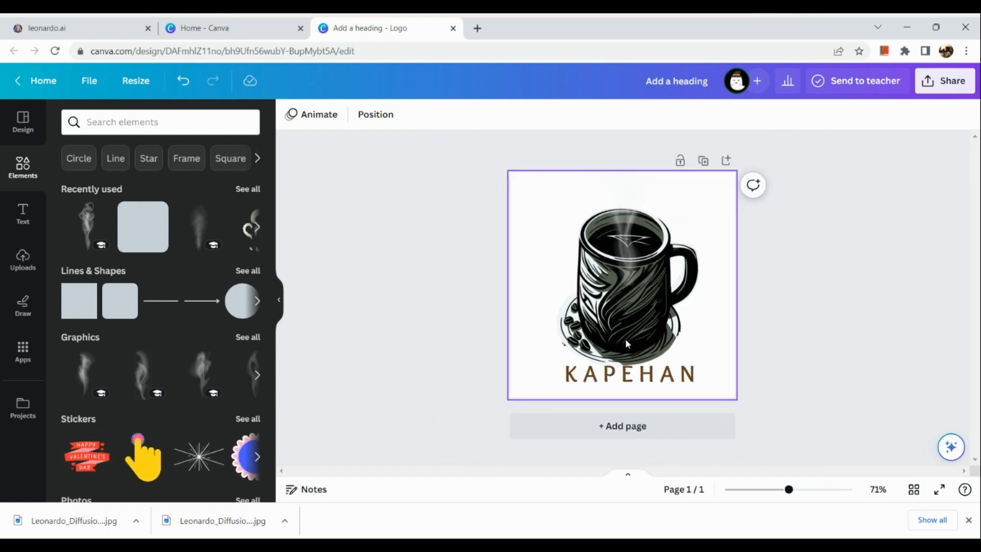